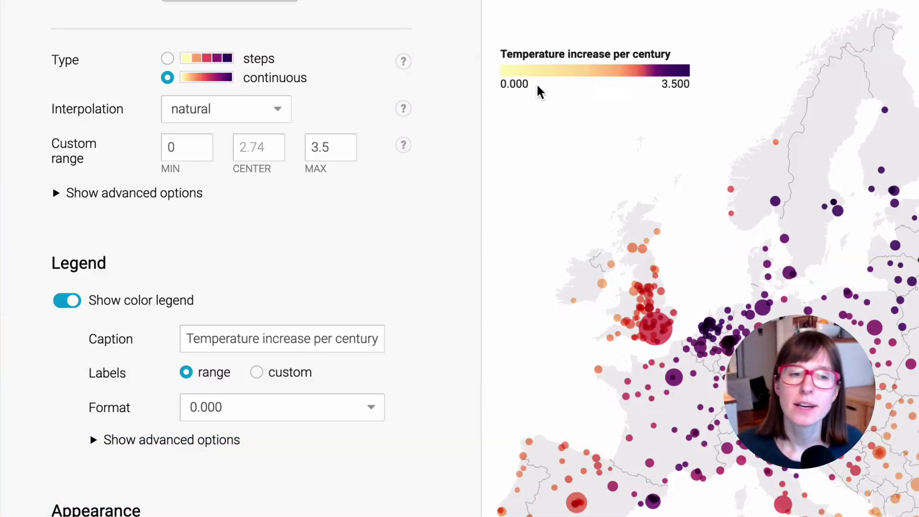
Preview temperature values along the map's color legend and set the legend's number format to 0.[0].
{"action": "mouse_move", "coordinate": [546, 74]}
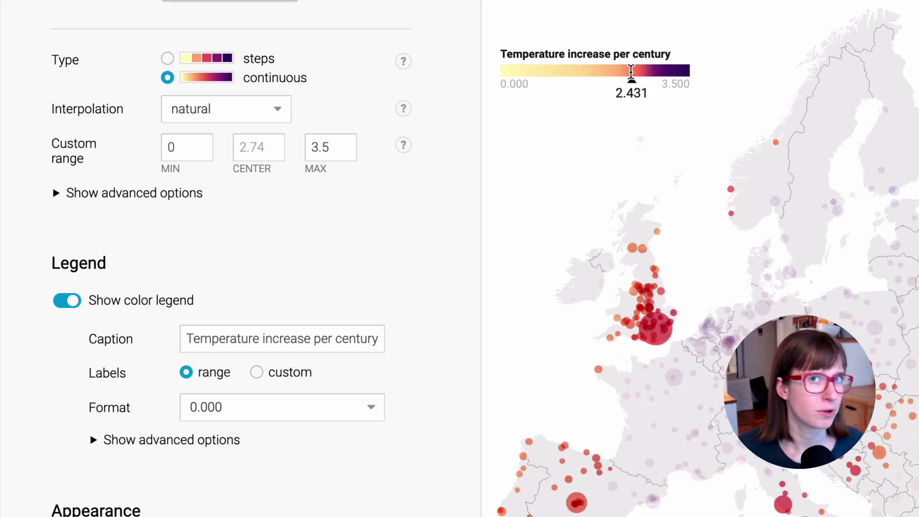
{"action": "left_click", "coordinate": [355, 407]}
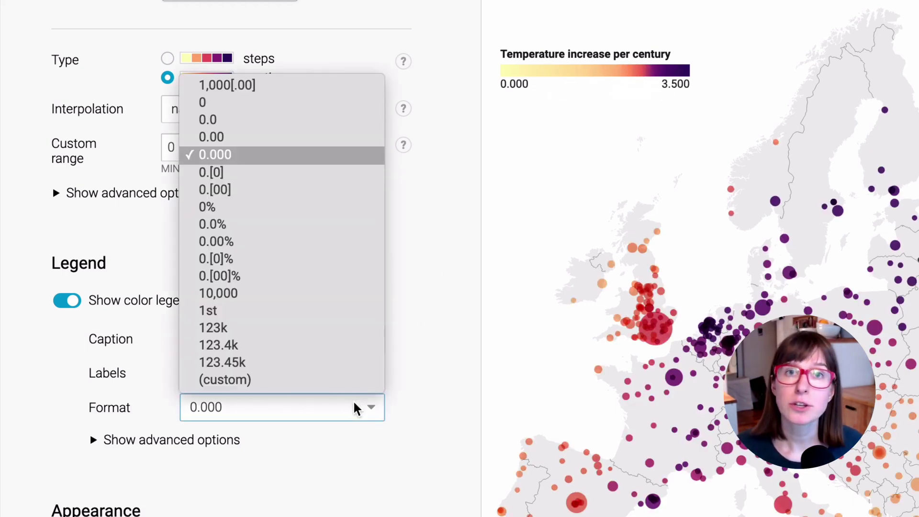
{"action": "left_click", "coordinate": [332, 173]}
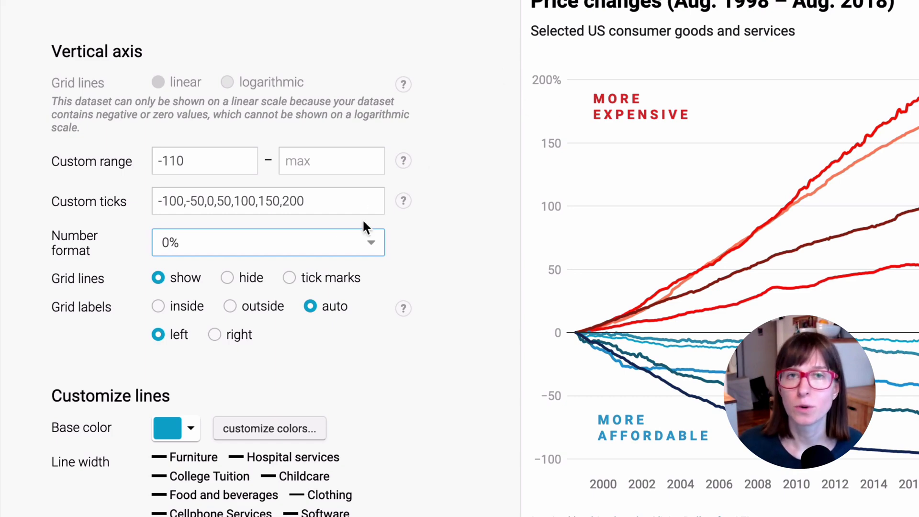
Set the vertical axis number format of the consumer price changes chart to (custom).
{"action": "left_click", "coordinate": [330, 240]}
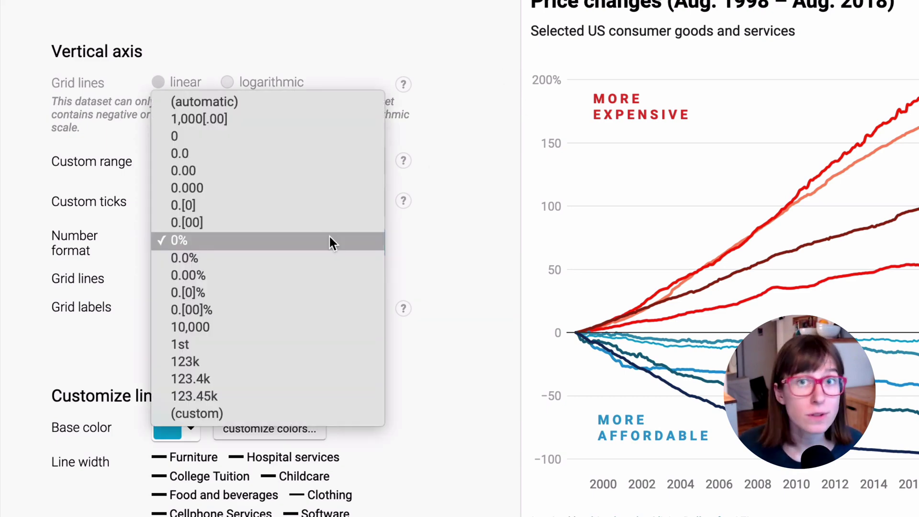
{"action": "left_click", "coordinate": [323, 411]}
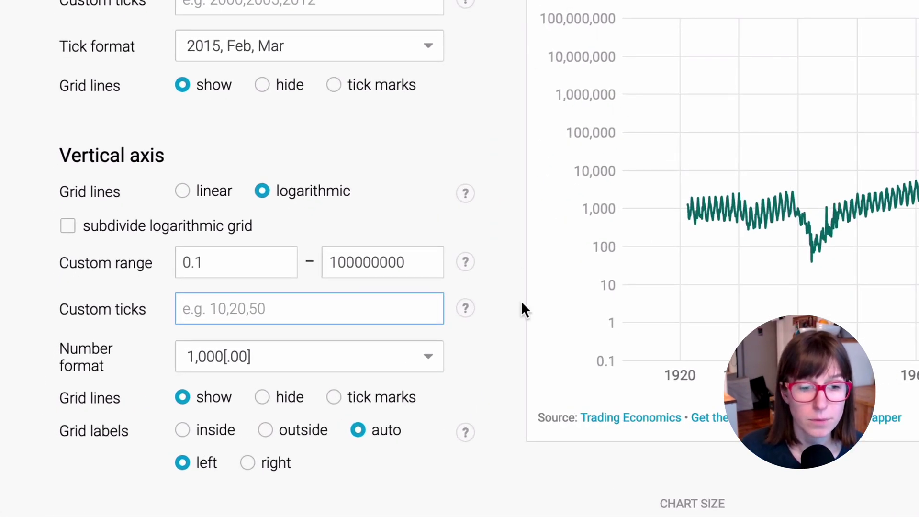
Set the vertical axis number format of the tourist chart to 0.0 to show one decimal place.
{"action": "scroll", "coordinate": [521, 300], "scroll_direction": "down", "scroll_amount": 5}
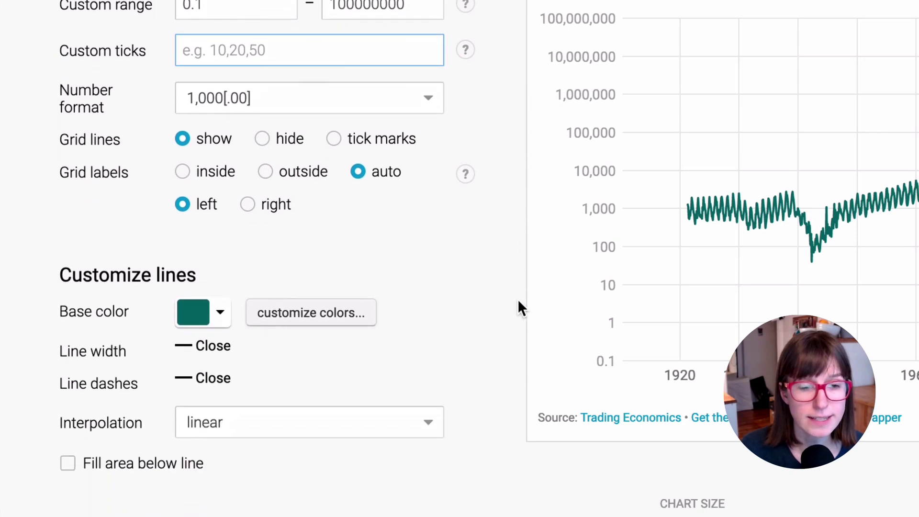
{"action": "left_click", "coordinate": [286, 102]}
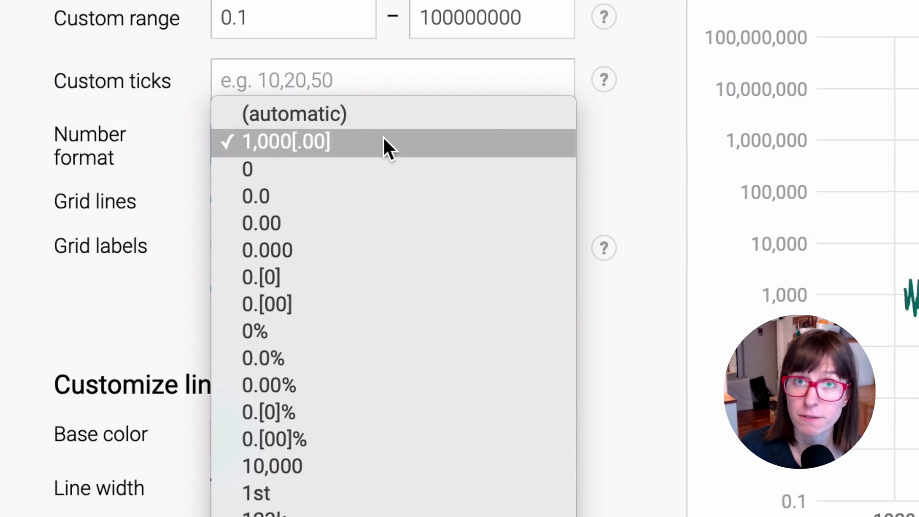
{"action": "left_click", "coordinate": [304, 195]}
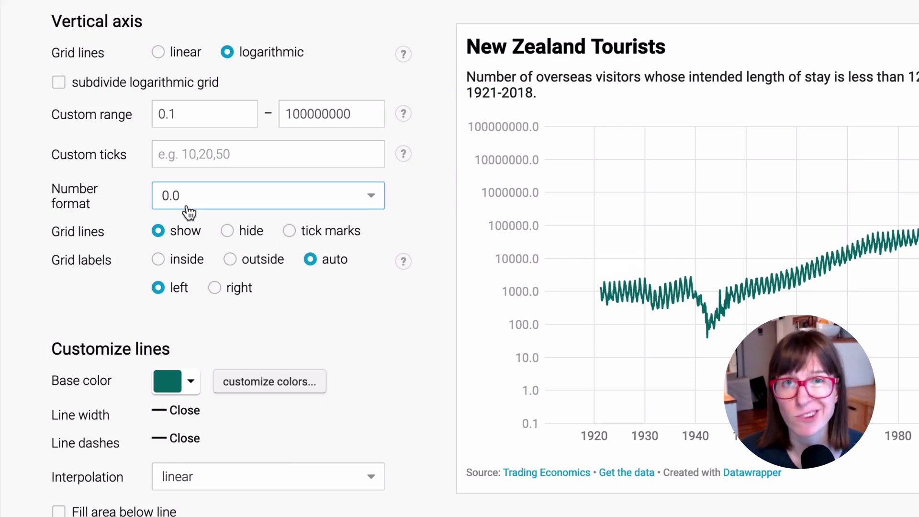
Try the vertical axis number format 0 without decimals, followed by 0.[0] with an optional decimal.
{"action": "left_click", "coordinate": [221, 202]}
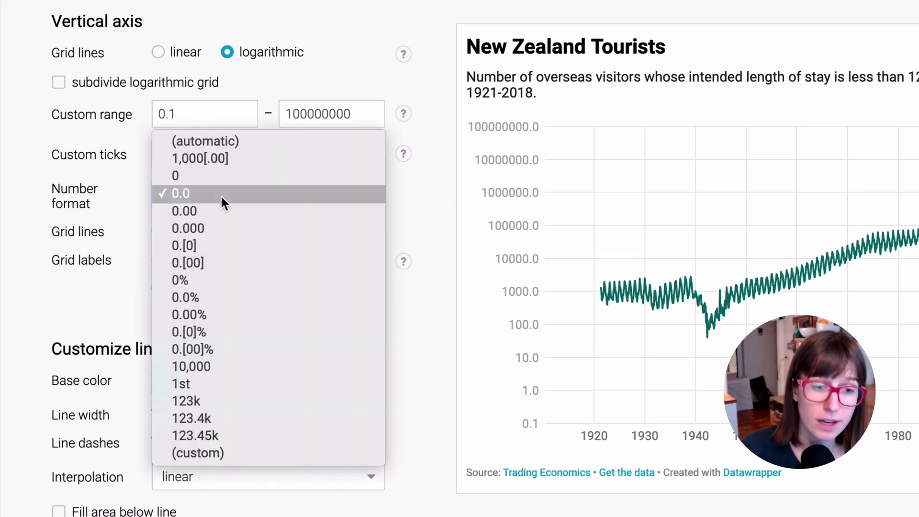
{"action": "left_click", "coordinate": [225, 177]}
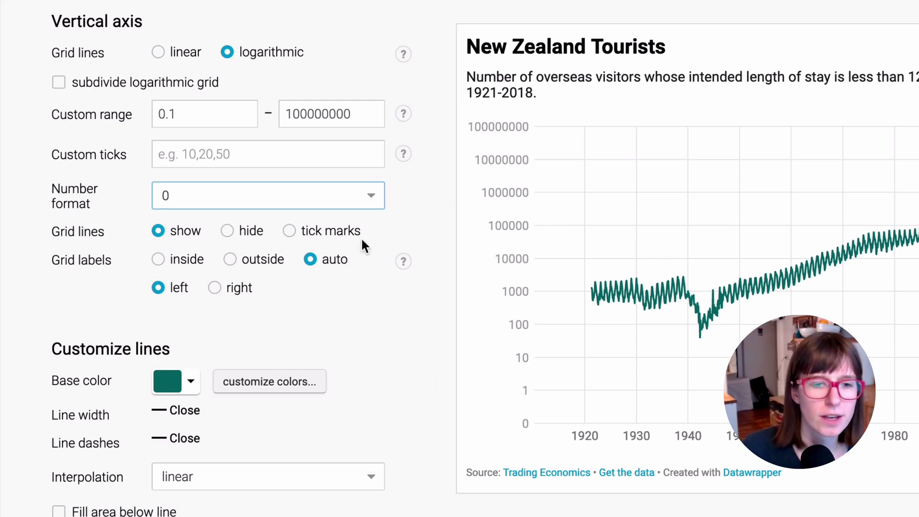
{"action": "left_click", "coordinate": [320, 195]}
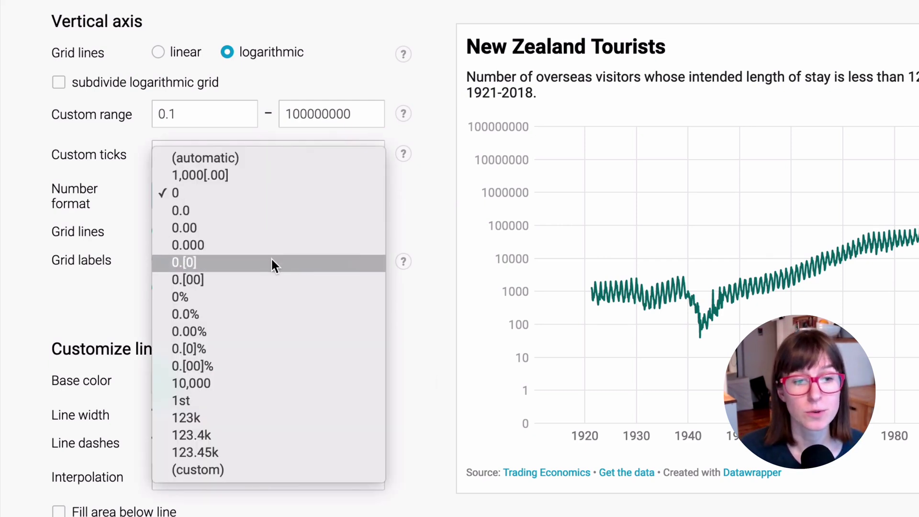
{"action": "left_click", "coordinate": [271, 262]}
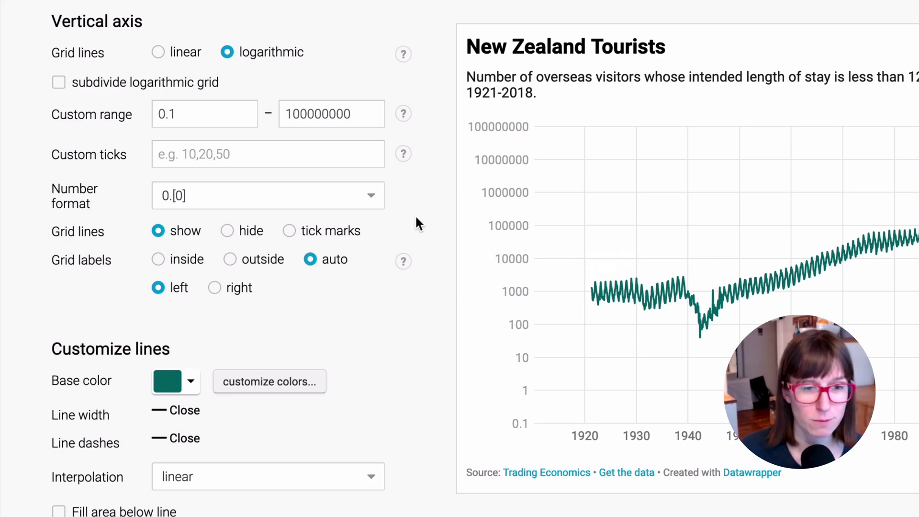
Set the vertical axis number format to the abbreviated 123k and review the other abbreviated formats.
{"action": "left_click", "coordinate": [351, 195]}
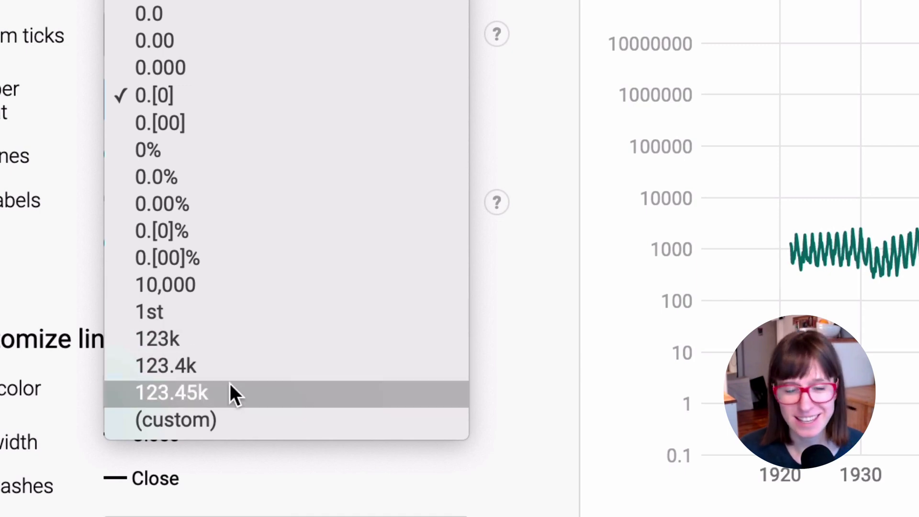
{"action": "left_click", "coordinate": [219, 342]}
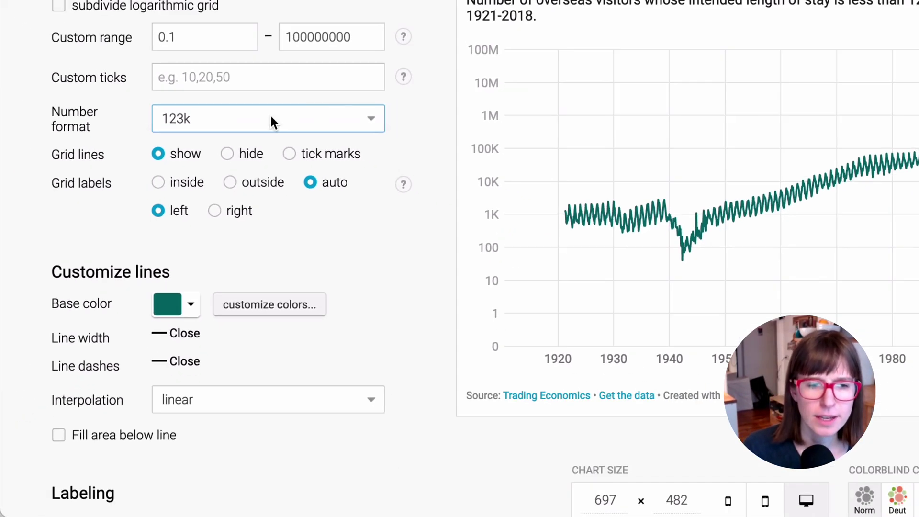
{"action": "left_click", "coordinate": [272, 123]}
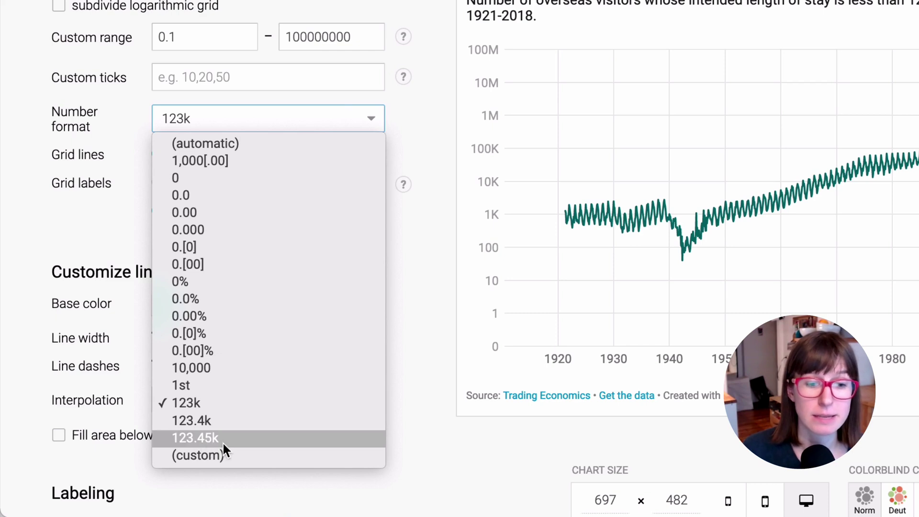
{"action": "left_click", "coordinate": [437, 229]}
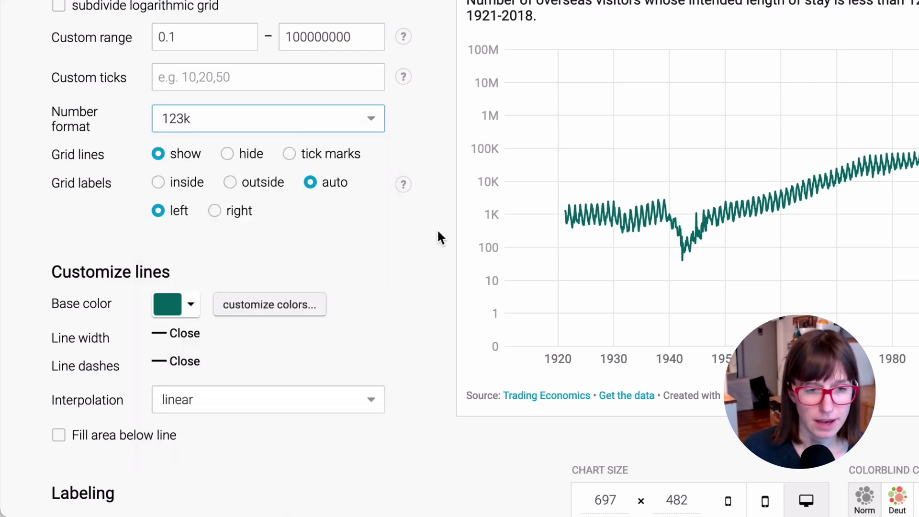
Enter 35463827 as the only custom tick on the vertical axis.
{"action": "left_click", "coordinate": [254, 77]}
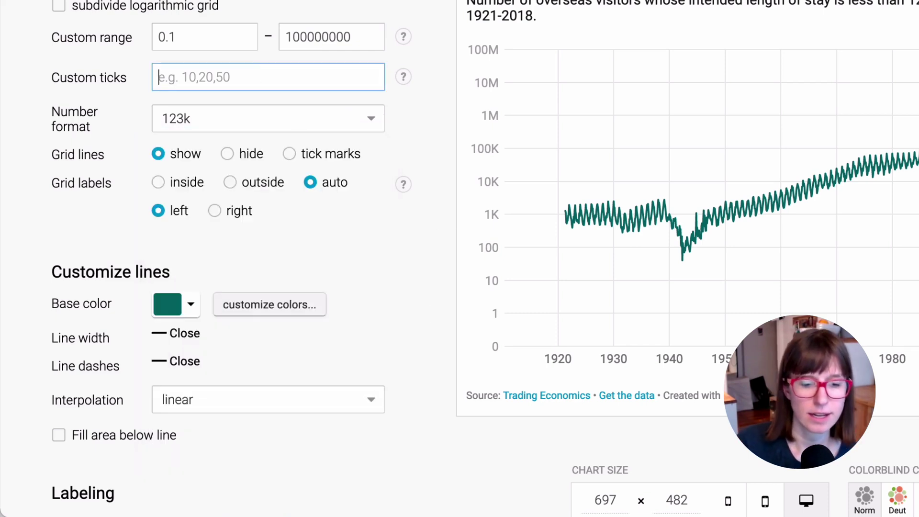
{"action": "type", "text": "354638273"}
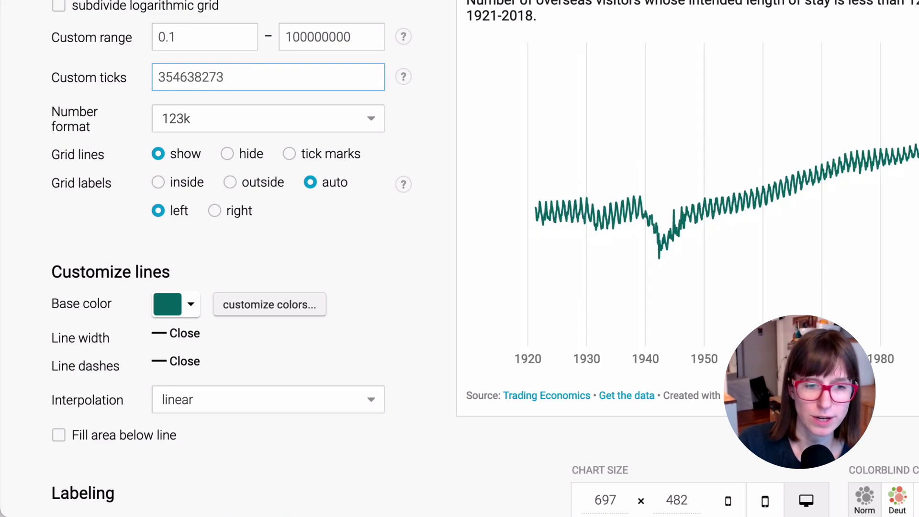
{"action": "key", "text": "BackSpace"}
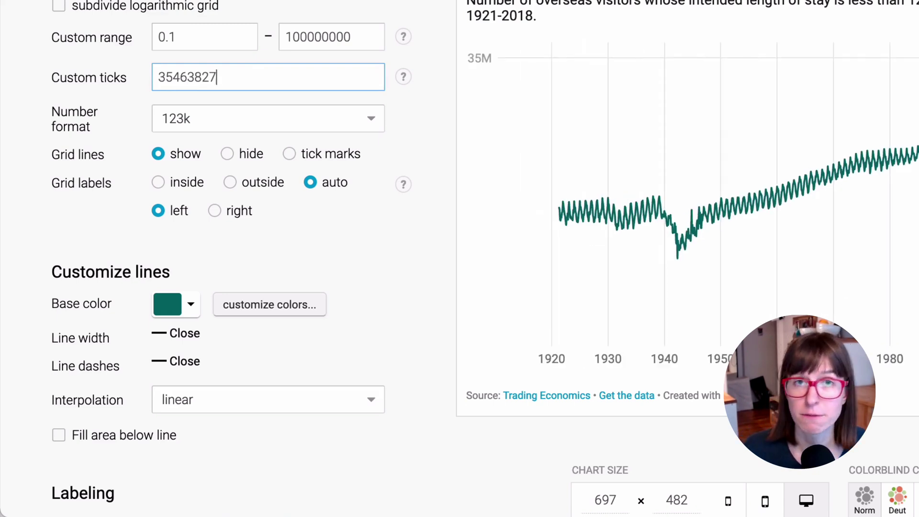
Compare the abbreviated vertical axis number formats by applying 123.45k, followed by 123.4k.
{"action": "left_click", "coordinate": [239, 119]}
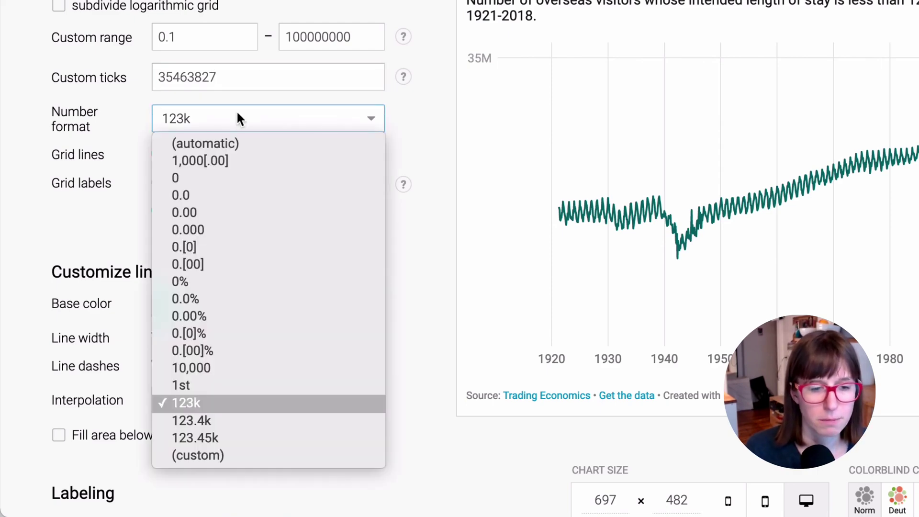
{"action": "left_click", "coordinate": [265, 437]}
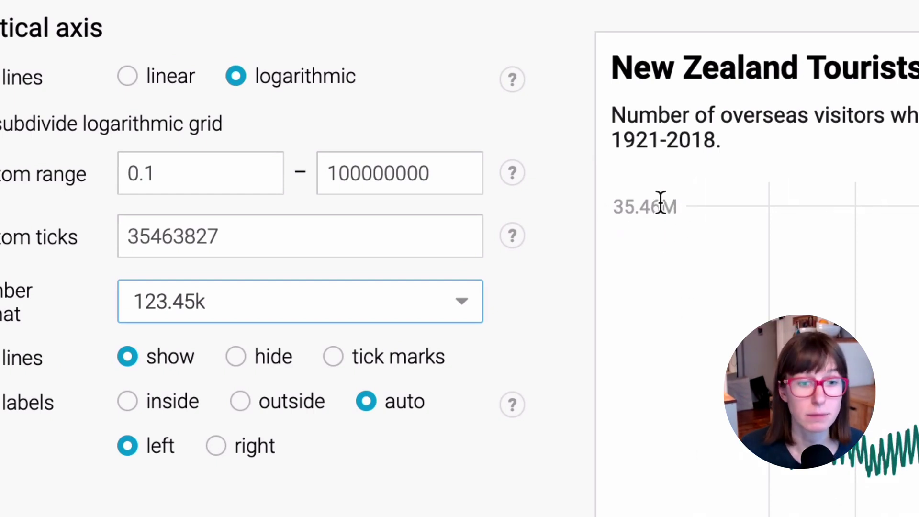
{"action": "left_click", "coordinate": [326, 311]}
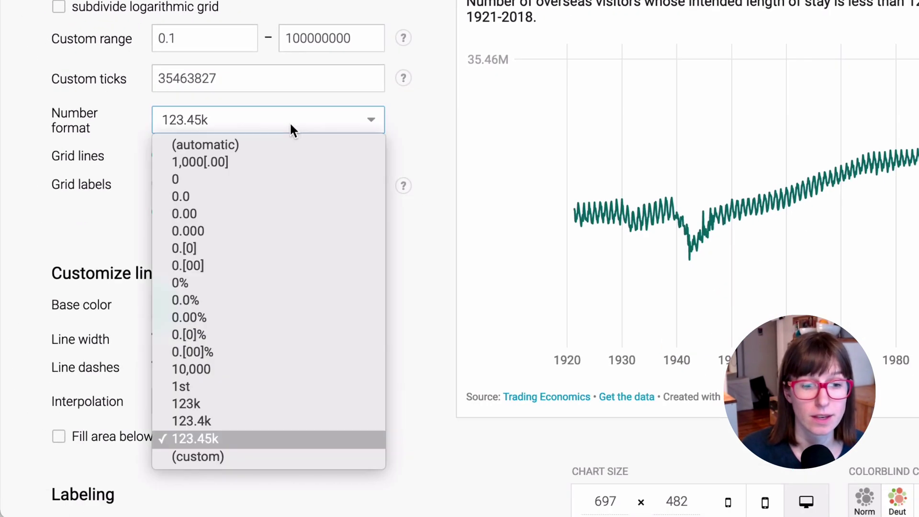
{"action": "left_click", "coordinate": [236, 421]}
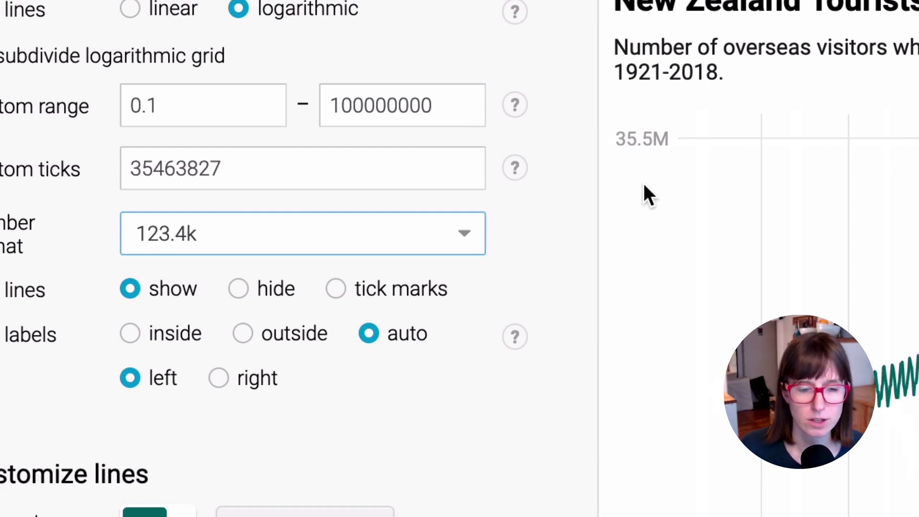
Clear the custom ticks of the vertical axis and set its number format to 1,000[.00].
{"action": "left_click", "coordinate": [254, 172]}
{"action": "double_click", "coordinate": [254, 172]}
{"action": "key", "text": "BackSpace"}
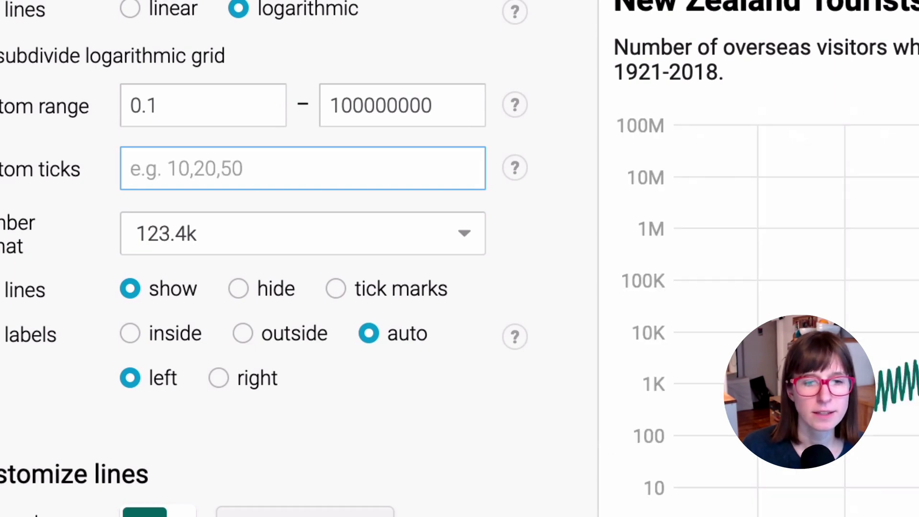
{"action": "left_click", "coordinate": [581, 288]}
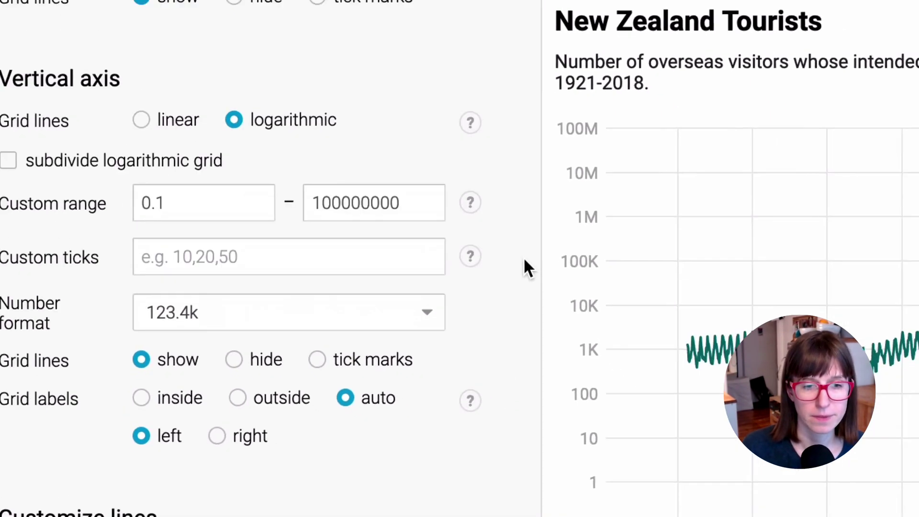
{"action": "left_click", "coordinate": [330, 235]}
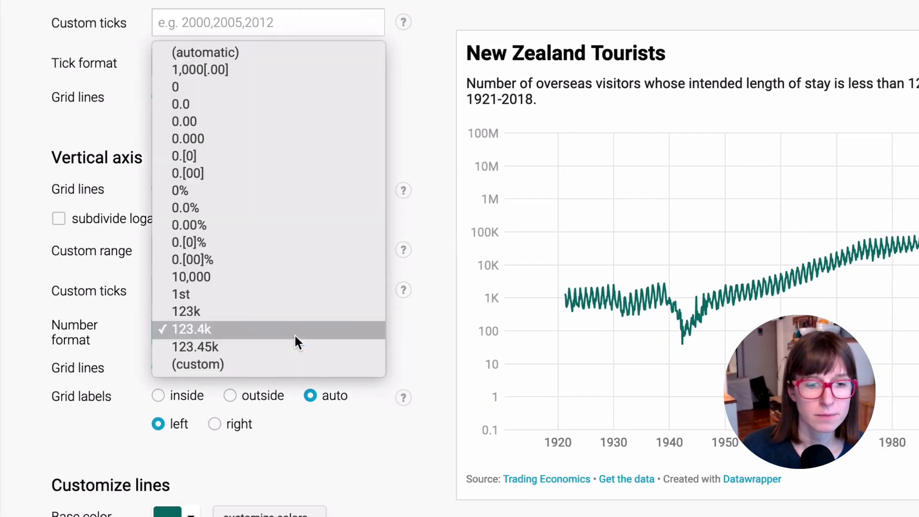
{"action": "left_click", "coordinate": [275, 69]}
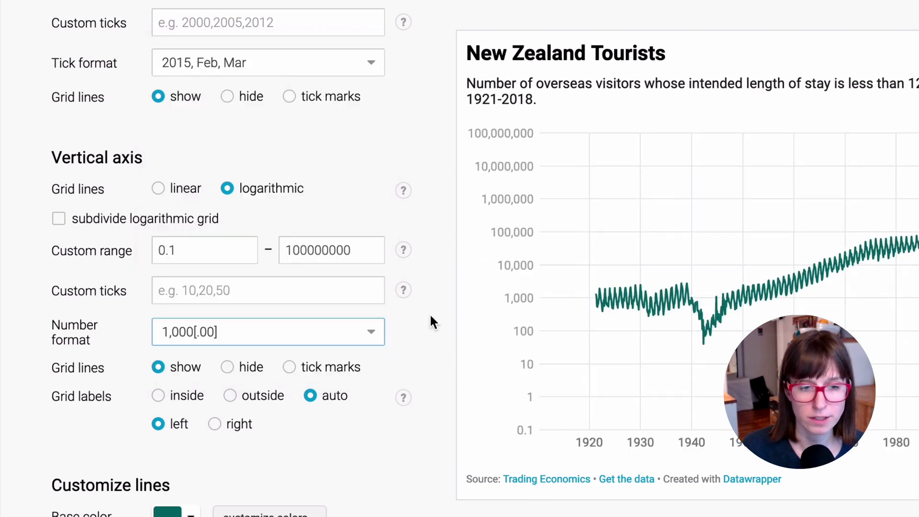
Set the chart's output locale to Deutsch (de-DE) in the design settings and check the separators in the axis labels.
{"action": "scroll", "coordinate": [429, 313], "scroll_direction": "up", "scroll_amount": 3}
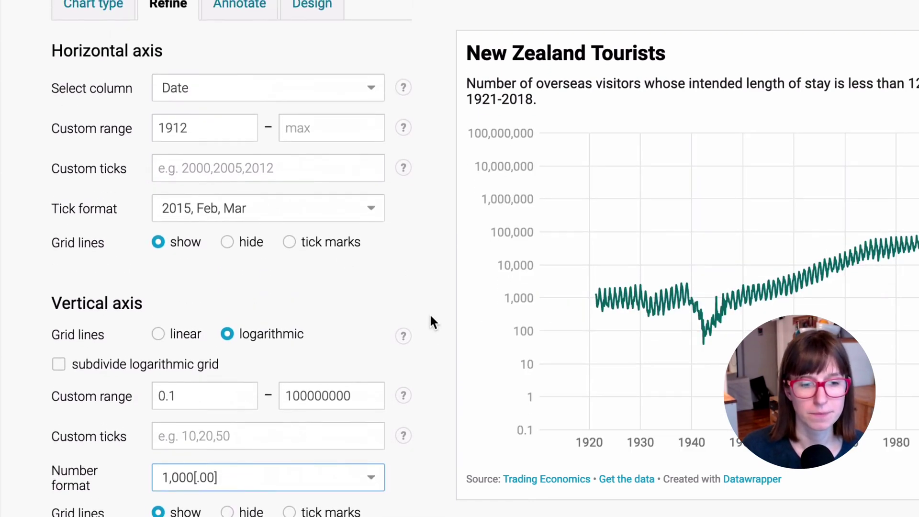
{"action": "scroll", "coordinate": [429, 313], "scroll_direction": "up", "scroll_amount": 2}
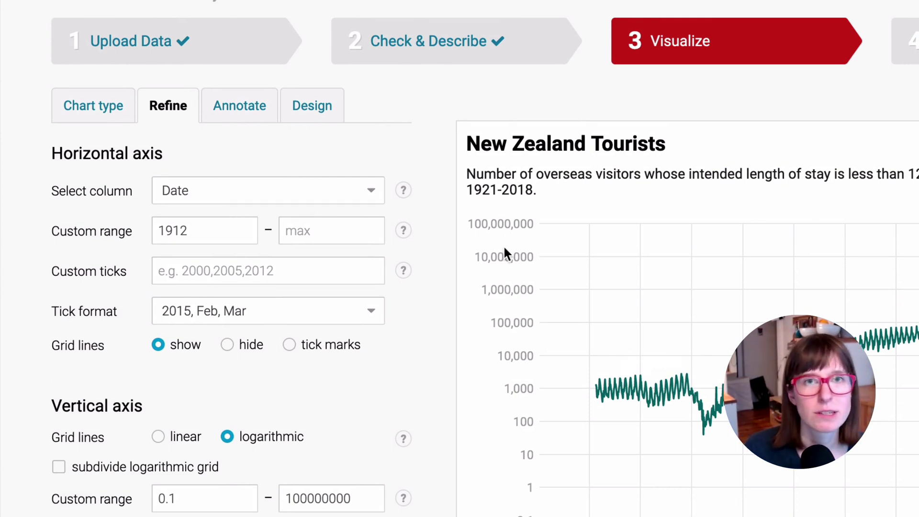
{"action": "left_click", "coordinate": [314, 110]}
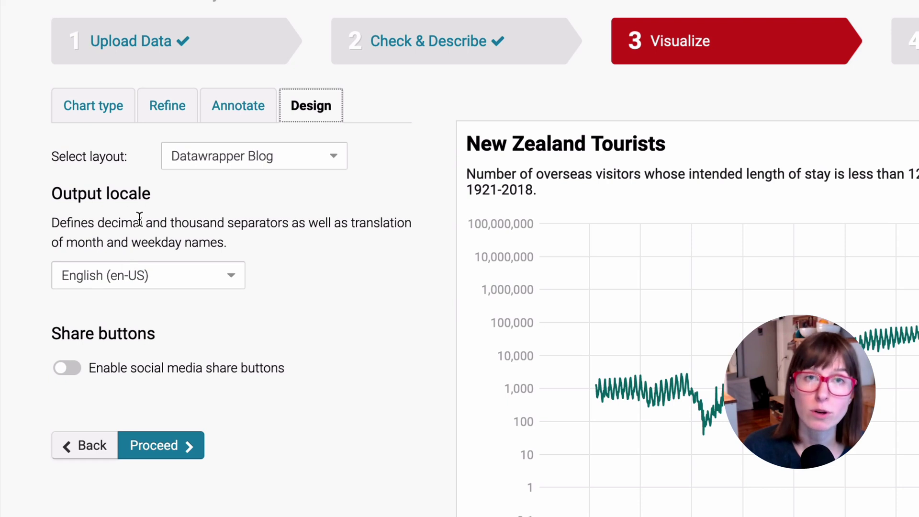
{"action": "left_click", "coordinate": [205, 275]}
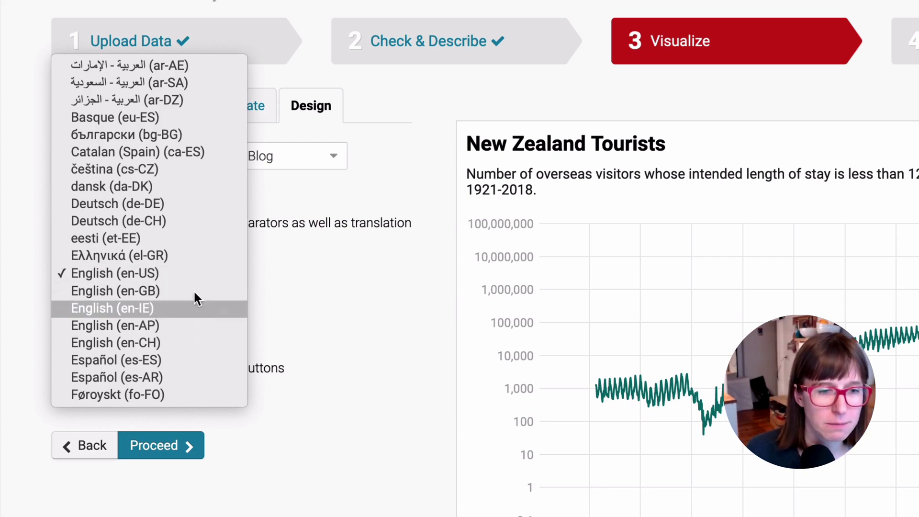
{"action": "left_click", "coordinate": [186, 206]}
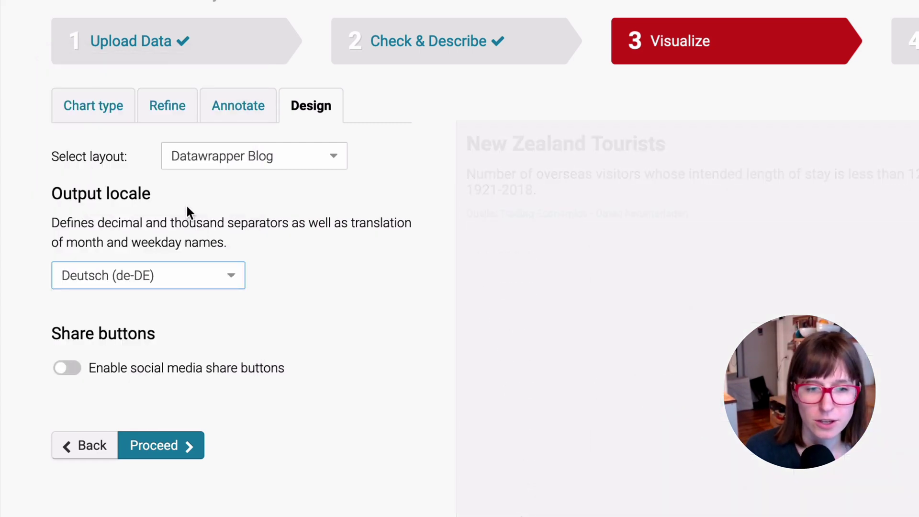
{"action": "scroll", "coordinate": [361, 356], "scroll_direction": "down", "scroll_amount": 1}
{"action": "scroll", "coordinate": [492, 180], "scroll_direction": "down", "scroll_amount": 2}
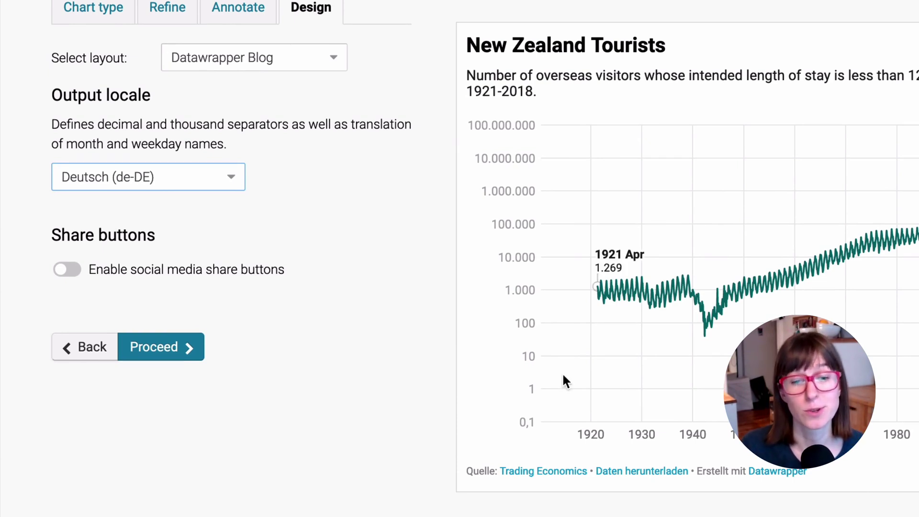
{"action": "left_click", "coordinate": [528, 420]}
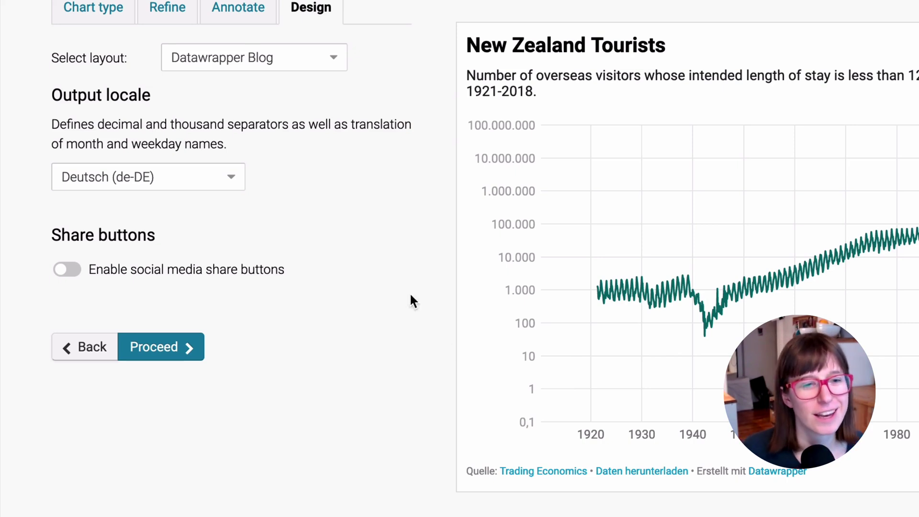
Set the chart's output locale to Deutsch (de-CH) and check the thousands separators in the vertical axis labels.
{"action": "left_click", "coordinate": [193, 178]}
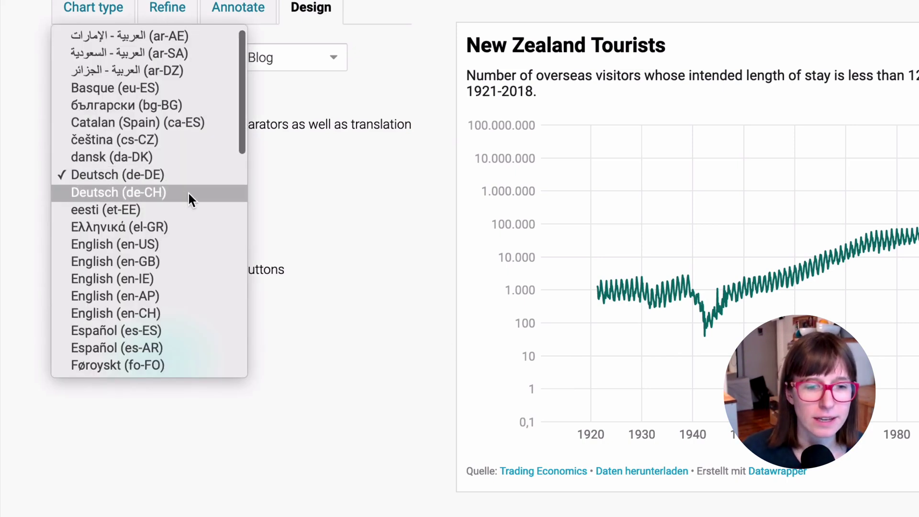
{"action": "left_click", "coordinate": [188, 194]}
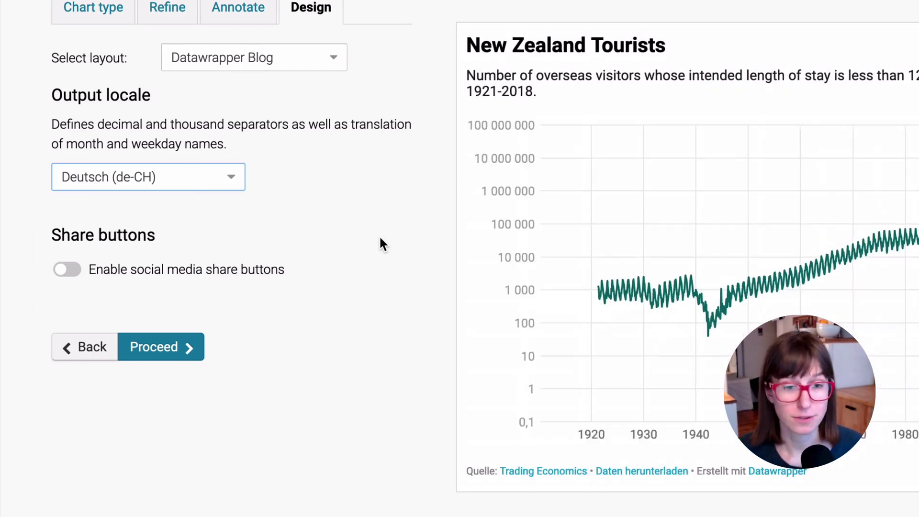
{"action": "left_click", "coordinate": [493, 126]}
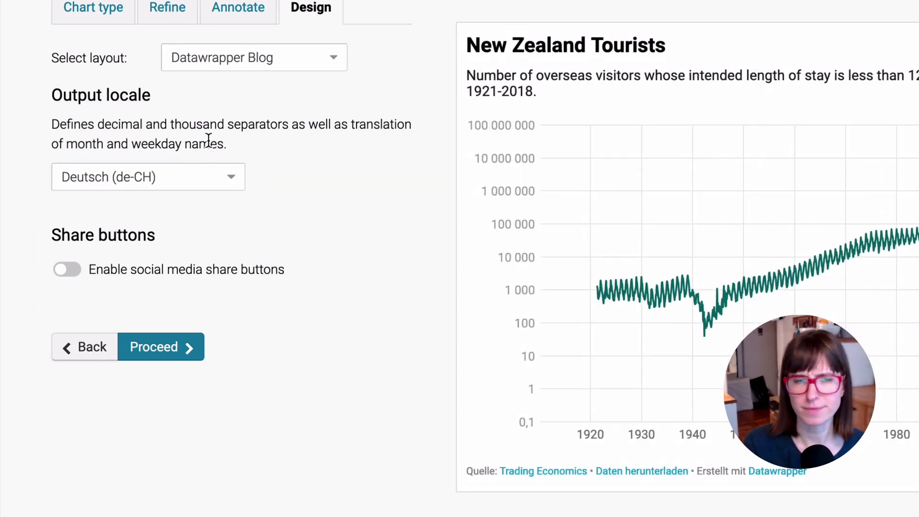
Look through the available output locales and set the New Zealand Tourists chart's locale to 日本語 (ja-JP).
{"action": "left_click", "coordinate": [191, 191]}
{"action": "scroll", "coordinate": [173, 328], "scroll_direction": "down", "scroll_amount": 10}
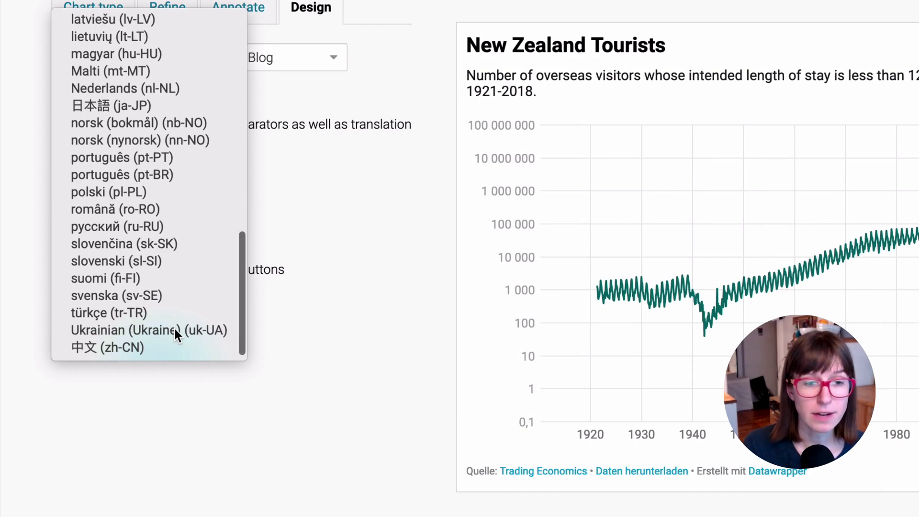
{"action": "scroll", "coordinate": [174, 330], "scroll_direction": "up", "scroll_amount": 15}
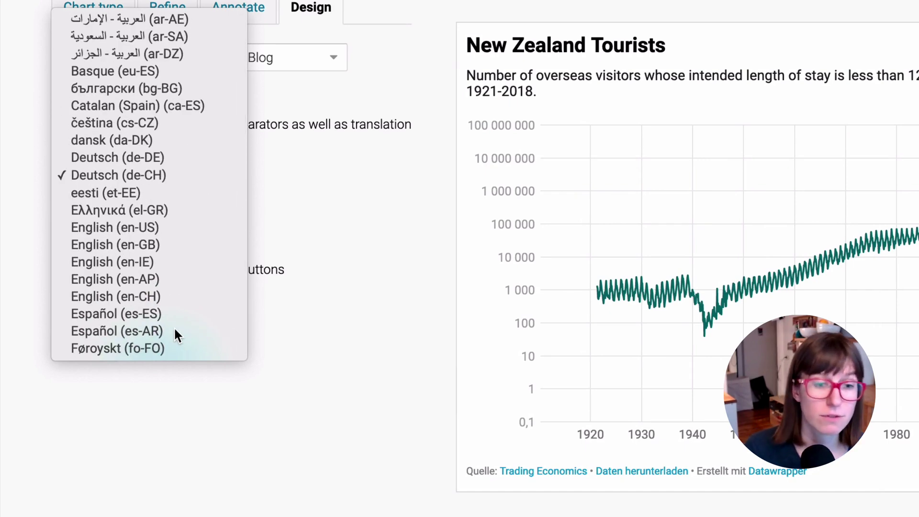
{"action": "scroll", "coordinate": [175, 330], "scroll_direction": "down", "scroll_amount": 3}
{"action": "scroll", "coordinate": [174, 327], "scroll_direction": "down", "scroll_amount": 5}
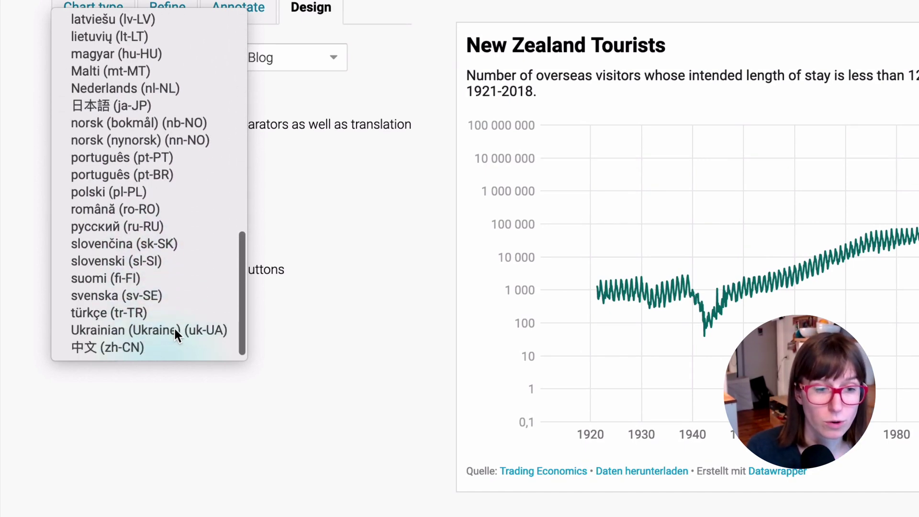
{"action": "left_click", "coordinate": [147, 106]}
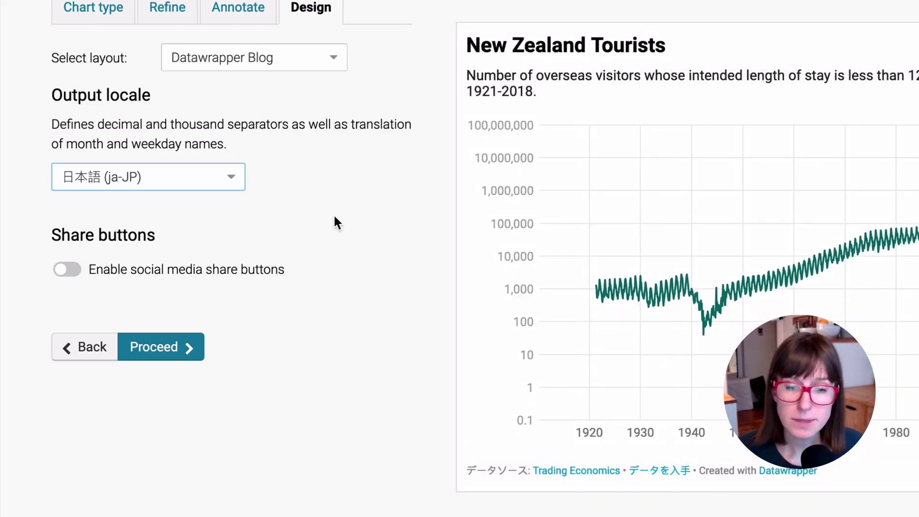
Set the vertical axis number format to 123.45k in the refine settings to see the Japanese abbreviations.
{"action": "scroll", "coordinate": [277, 186], "scroll_direction": "up", "scroll_amount": 1}
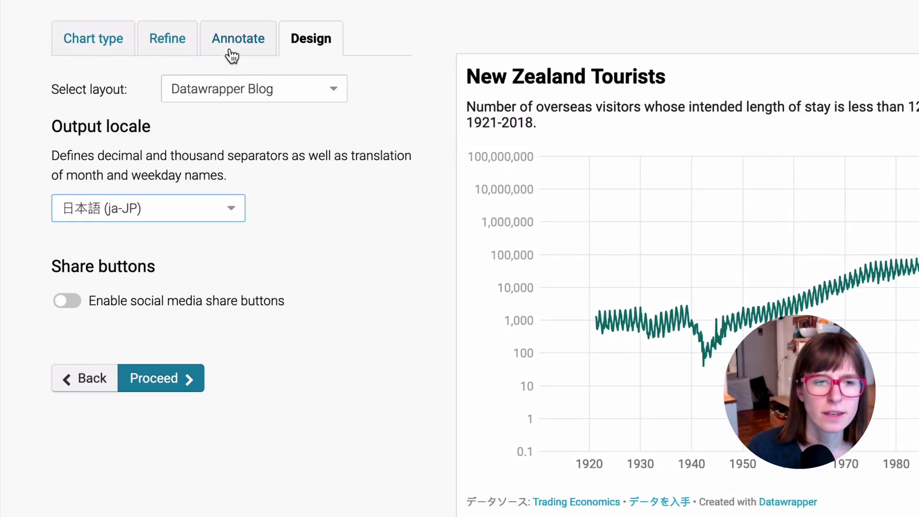
{"action": "left_click", "coordinate": [231, 50]}
{"action": "left_click", "coordinate": [185, 51]}
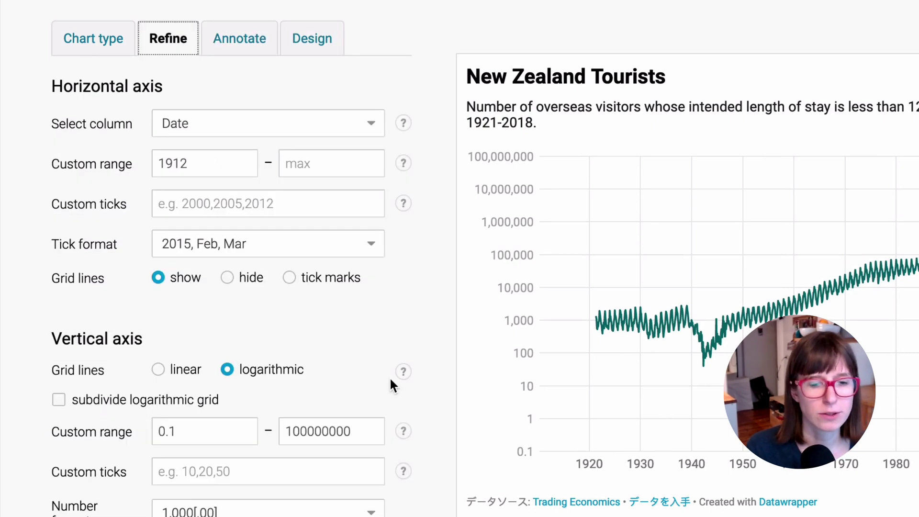
{"action": "scroll", "coordinate": [392, 385], "scroll_direction": "down", "scroll_amount": 2}
{"action": "scroll", "coordinate": [392, 385], "scroll_direction": "down", "scroll_amount": 4}
{"action": "left_click", "coordinate": [338, 353]}
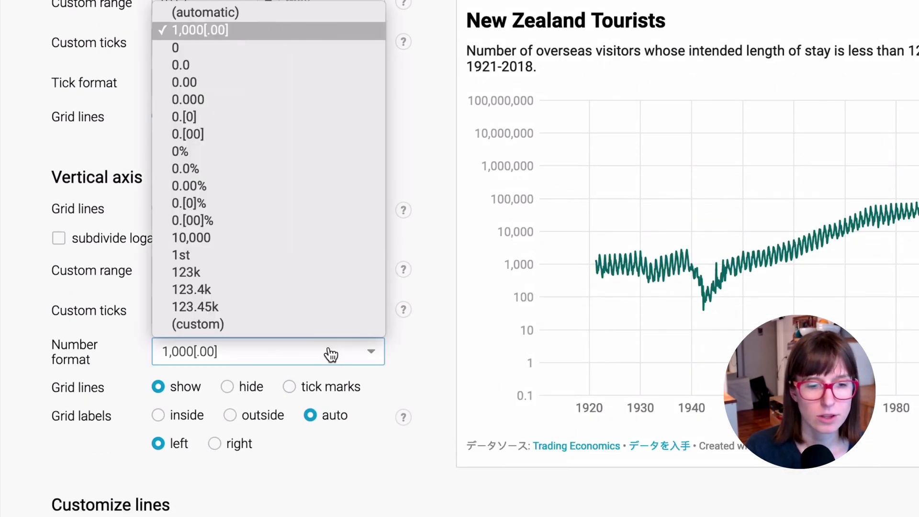
{"action": "left_click", "coordinate": [300, 306]}
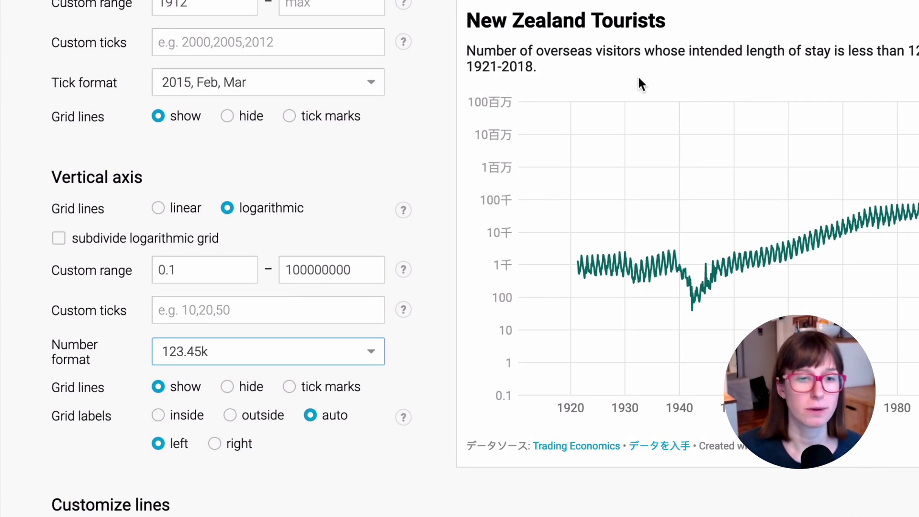
{"action": "scroll", "coordinate": [413, 348], "scroll_direction": "down", "scroll_amount": 1}
{"action": "left_click", "coordinate": [426, 356]}
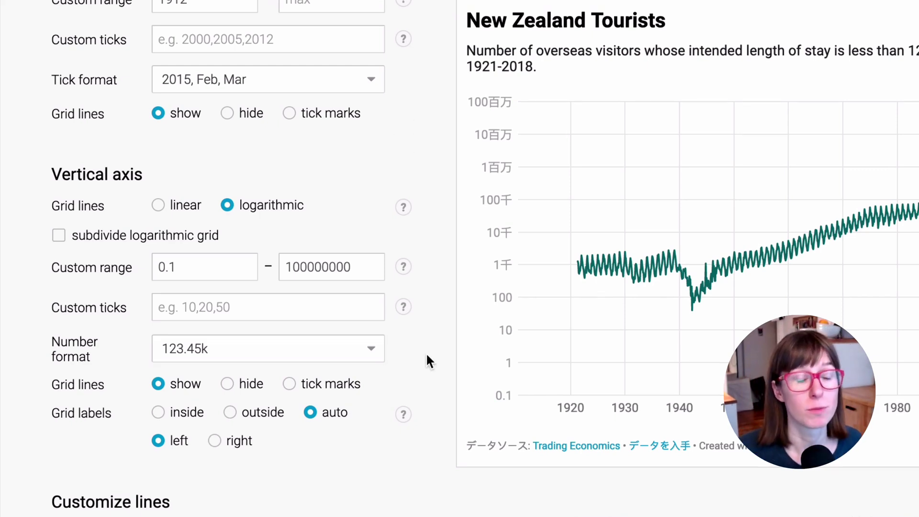
Set the vertical axis number format to (custom), and switch to the Price changes chart.
{"action": "left_click", "coordinate": [345, 349]}
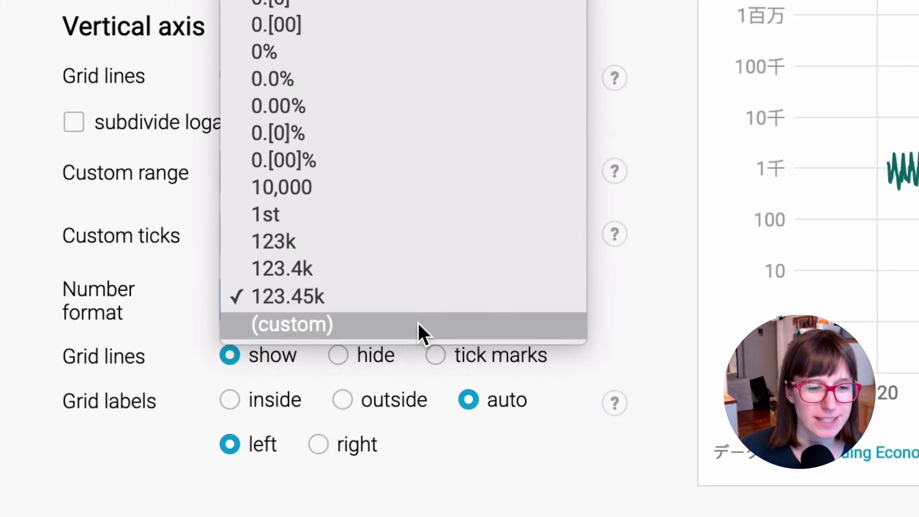
{"action": "left_click", "coordinate": [417, 323]}
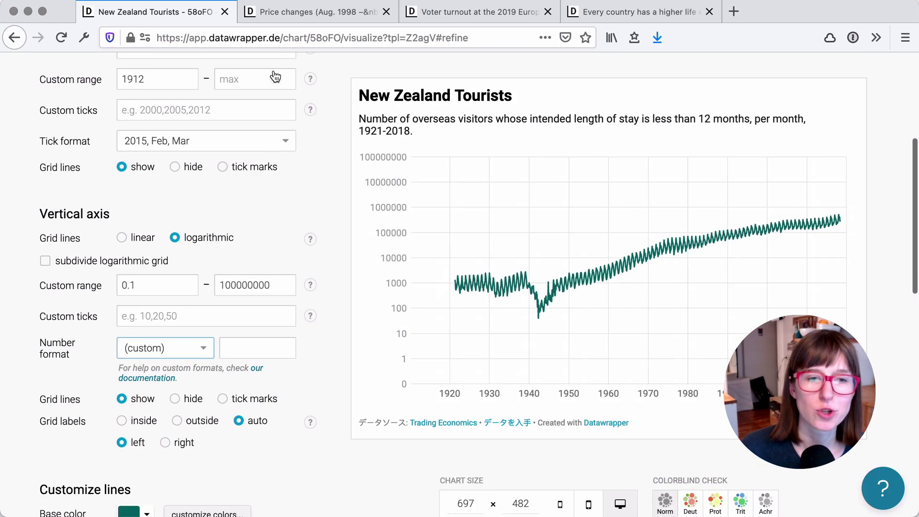
{"action": "left_click", "coordinate": [311, 20]}
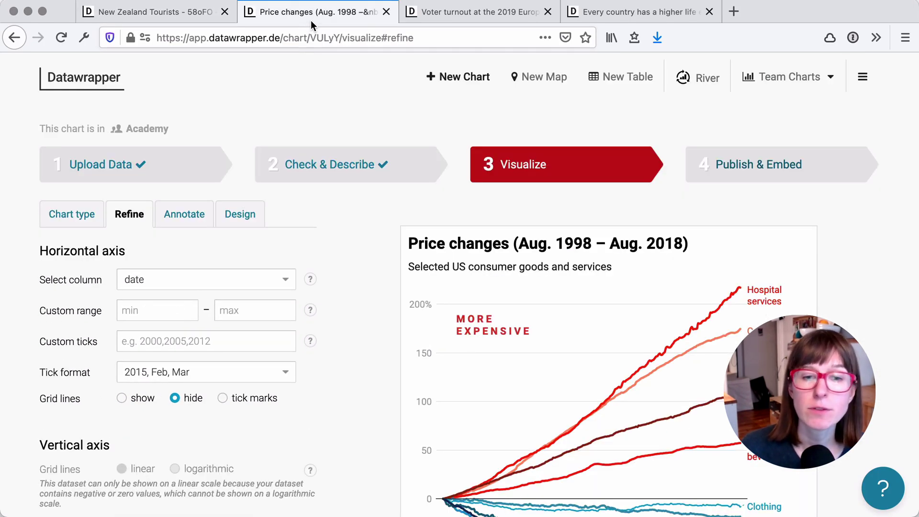
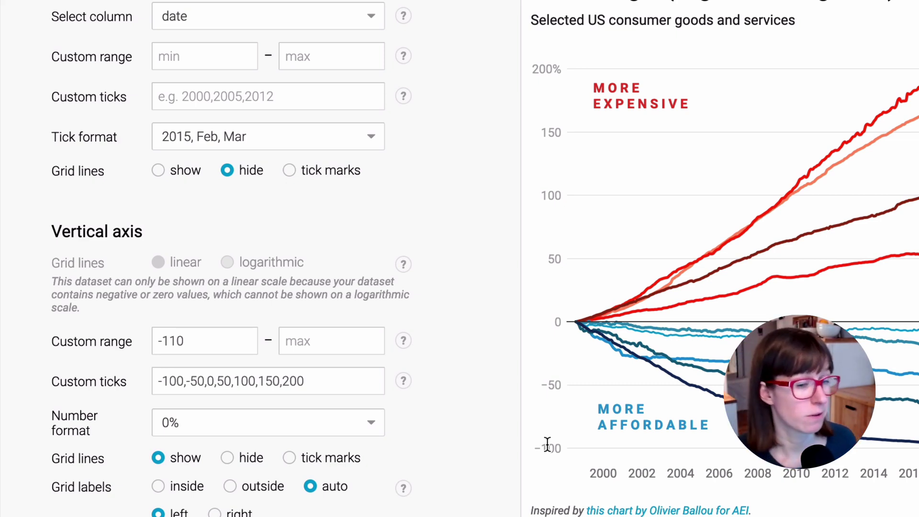
Give the vertical axis of the Price changes chart the custom number format +0%.
{"action": "scroll", "coordinate": [455, 421], "scroll_direction": "down", "scroll_amount": 4}
{"action": "left_click", "coordinate": [324, 213]}
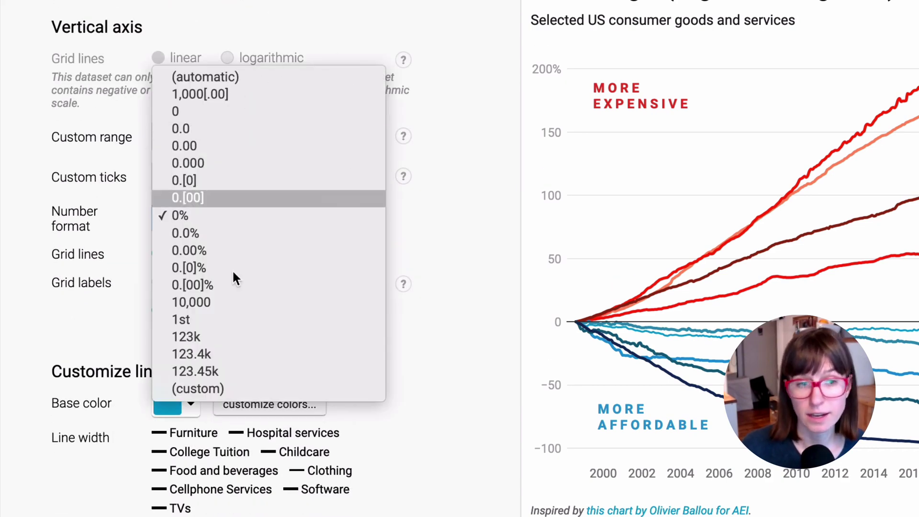
{"action": "left_click", "coordinate": [271, 387]}
{"action": "left_click", "coordinate": [317, 207]}
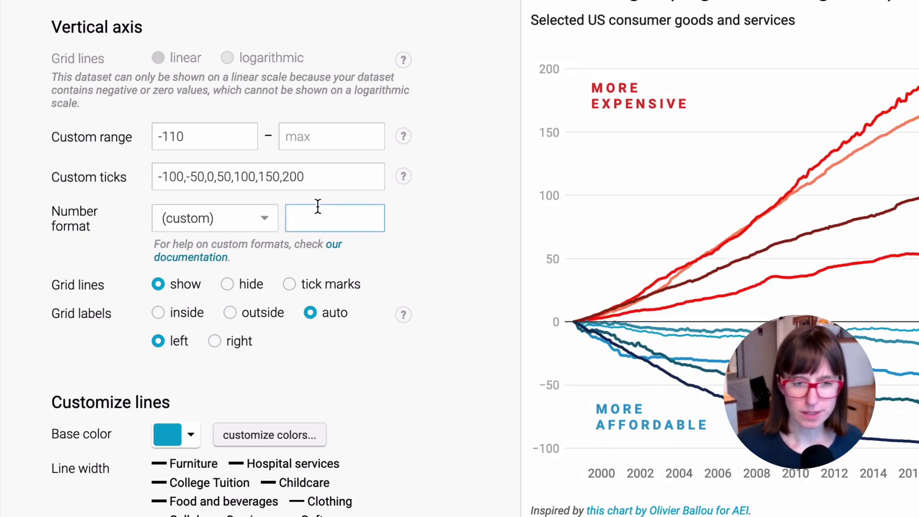
{"action": "type", "text": "+"}
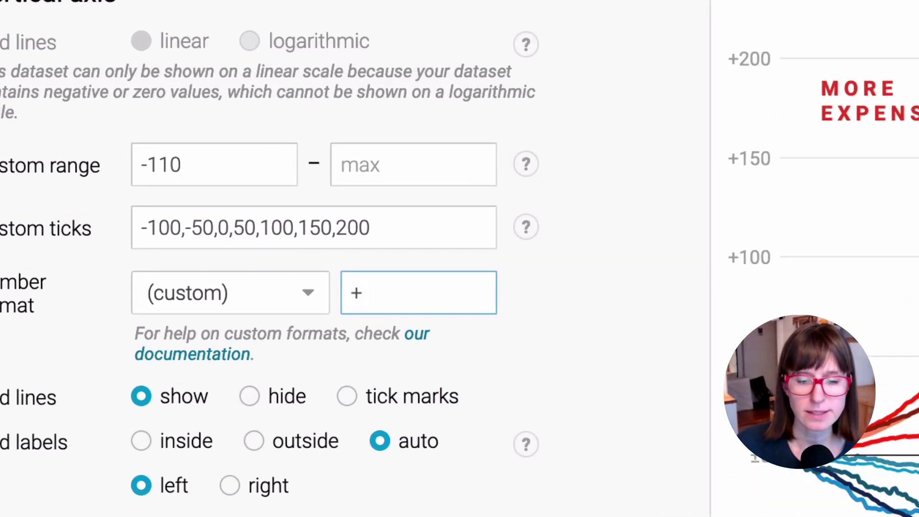
{"action": "type", "text": "0"}
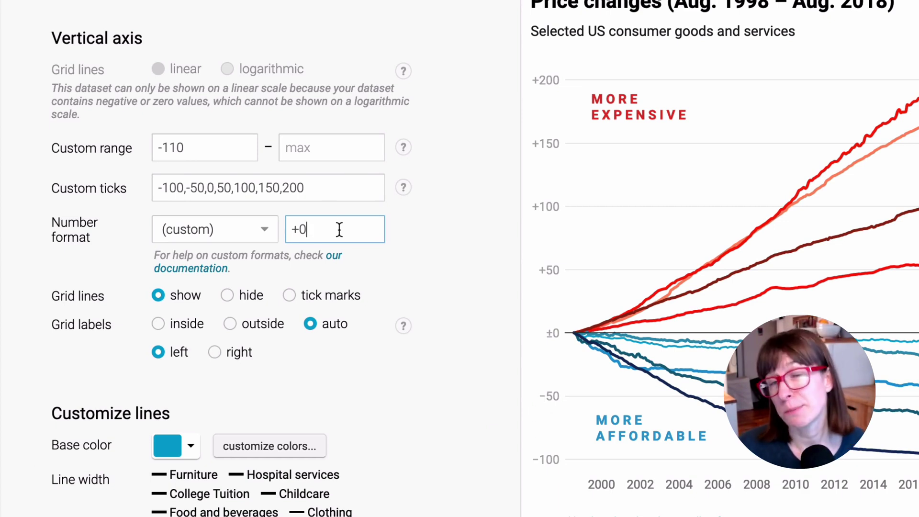
{"action": "type", "text": "%"}
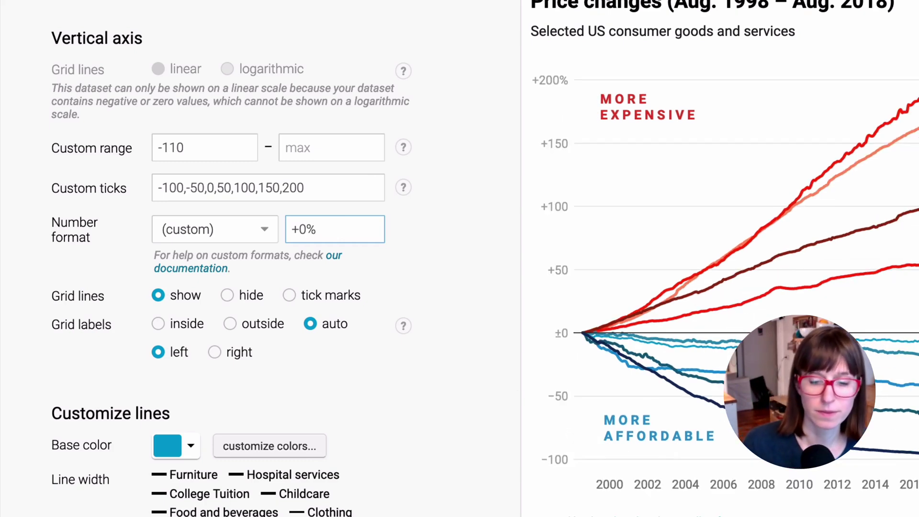
Try the custom vertical axis format with two fixed decimals, +0.00%, followed by an optional decimal, +0.[0]%.
{"action": "type", "text": ".00"}
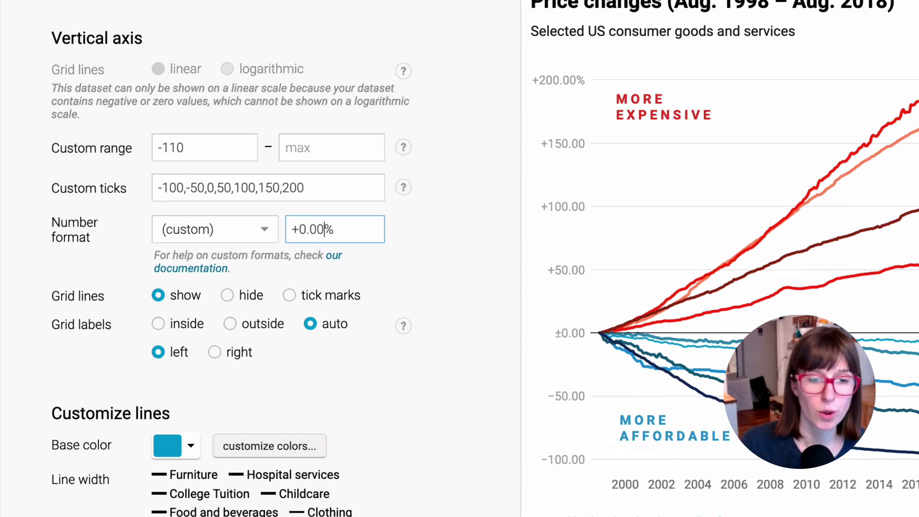
{"action": "key", "text": "BackSpace"}
{"action": "key", "text": "BackSpace"}
{"action": "type", "text": "[0"}
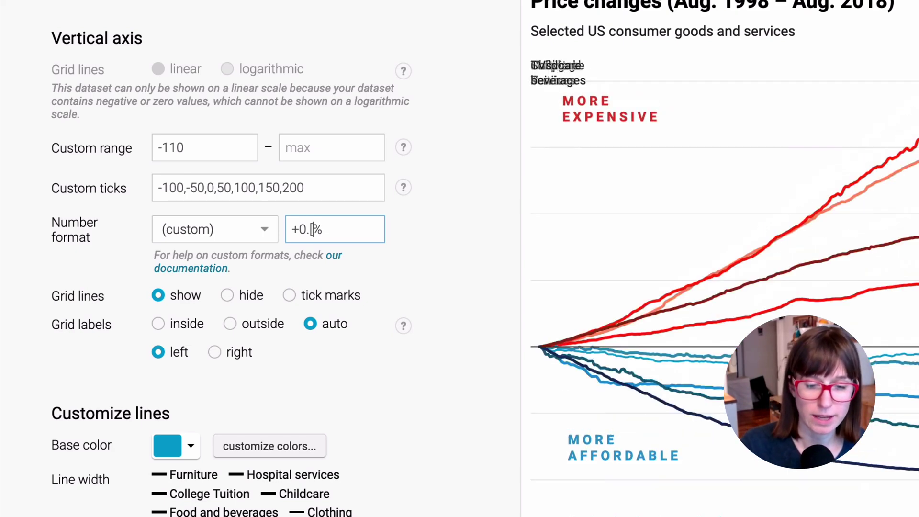
{"action": "type", "text": "]"}
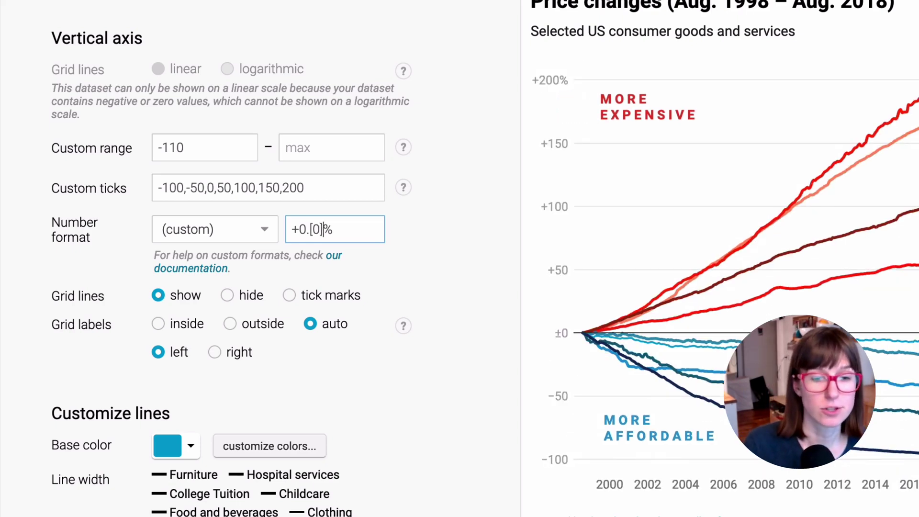
Replace the custom number format of the vertical axis with the currency format $0.
{"action": "key", "text": "BackSpace"}
{"action": "key", "text": "BackSpace"}
{"action": "key", "text": "BackSpace"}
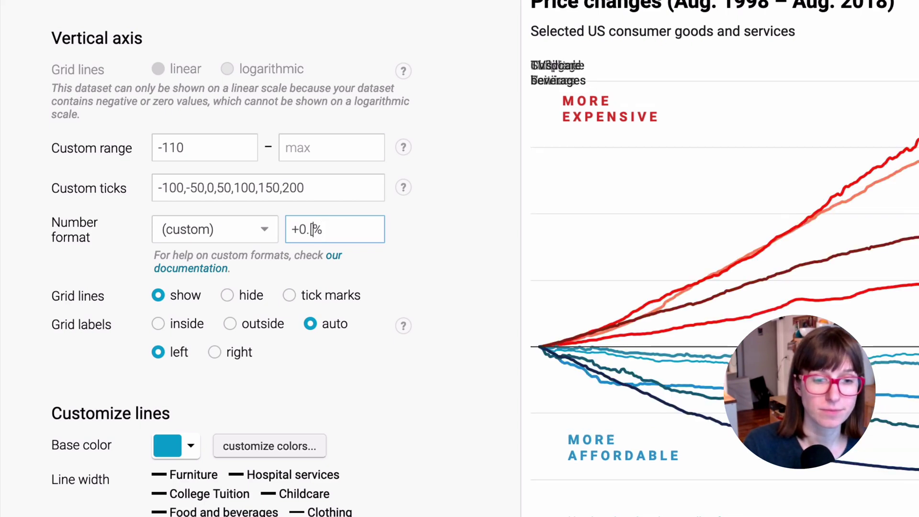
{"action": "key", "text": "ctrl+a"}
{"action": "key", "text": "BackSpace"}
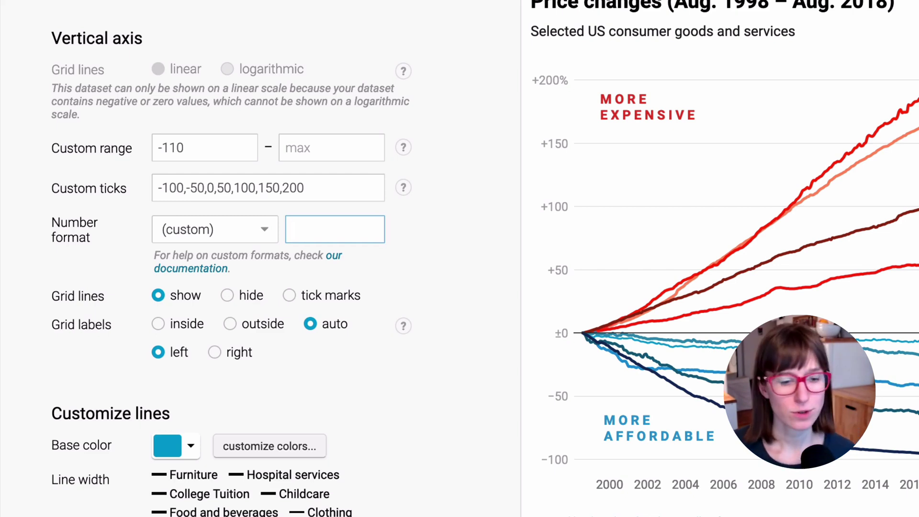
{"action": "type", "text": "$"}
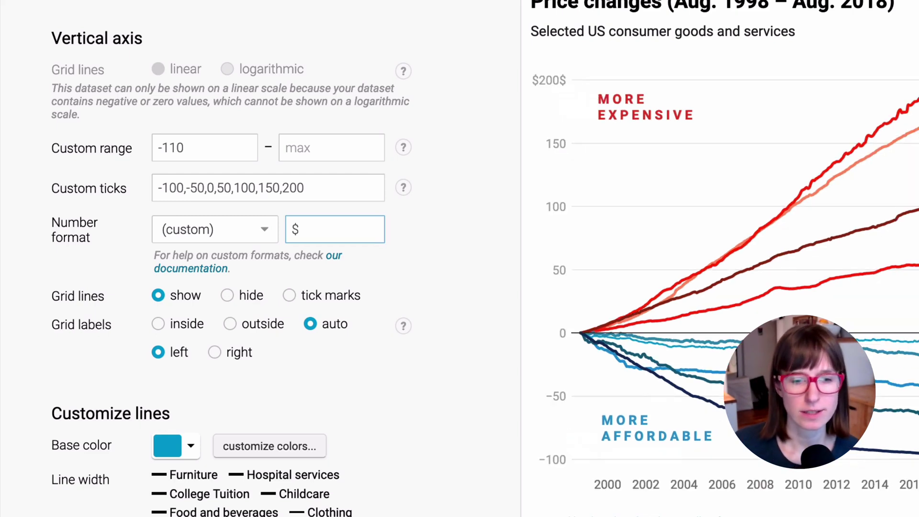
{"action": "type", "text": "0"}
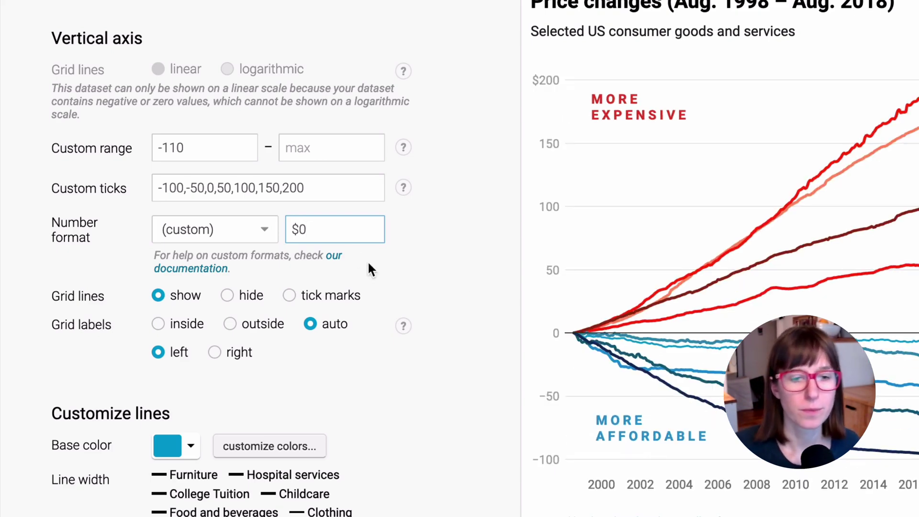
Try the currency format with two decimals, $0.00, and return it to $0.
{"action": "type", "text": ".00"}
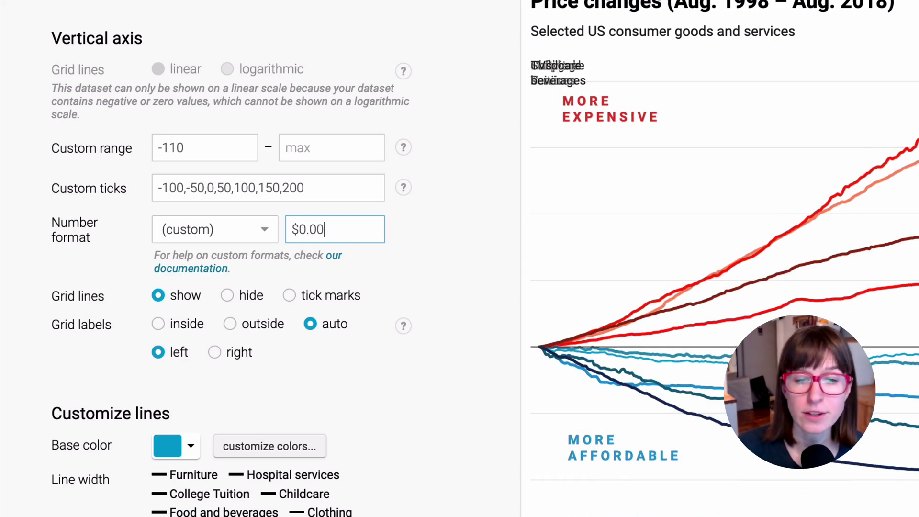
{"action": "key", "text": "BackSpace"}
{"action": "key", "text": "BackSpace"}
{"action": "key", "text": "BackSpace"}
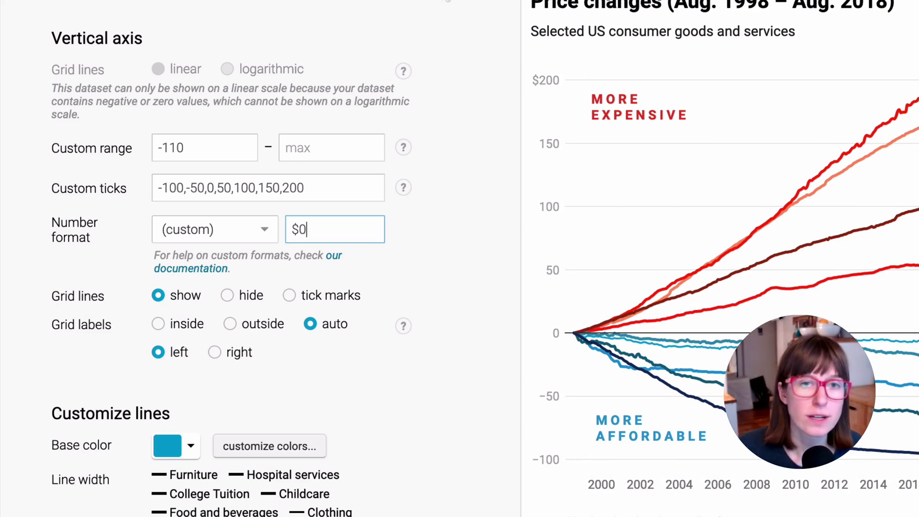
Set the Price changes chart's output locale to English (en-GB) in the design settings.
{"action": "scroll", "coordinate": [447, 2], "scroll_direction": "up", "scroll_amount": 7}
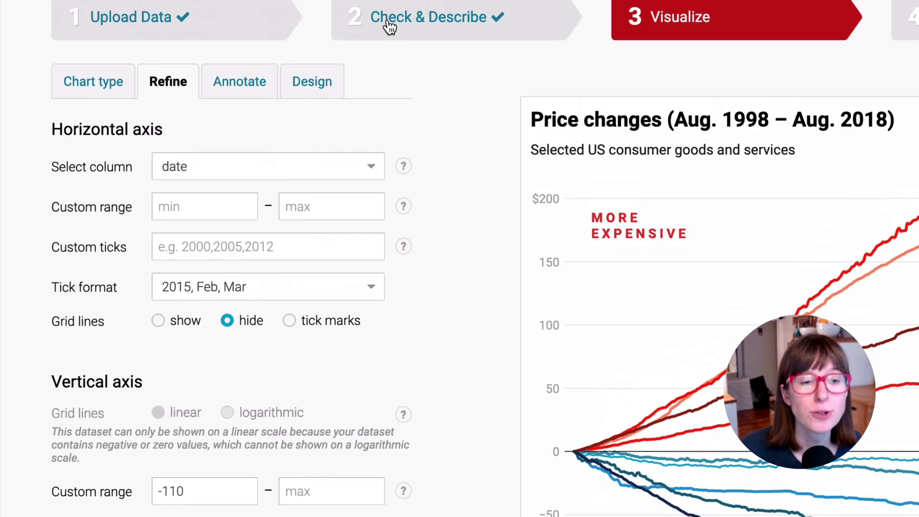
{"action": "left_click", "coordinate": [330, 91]}
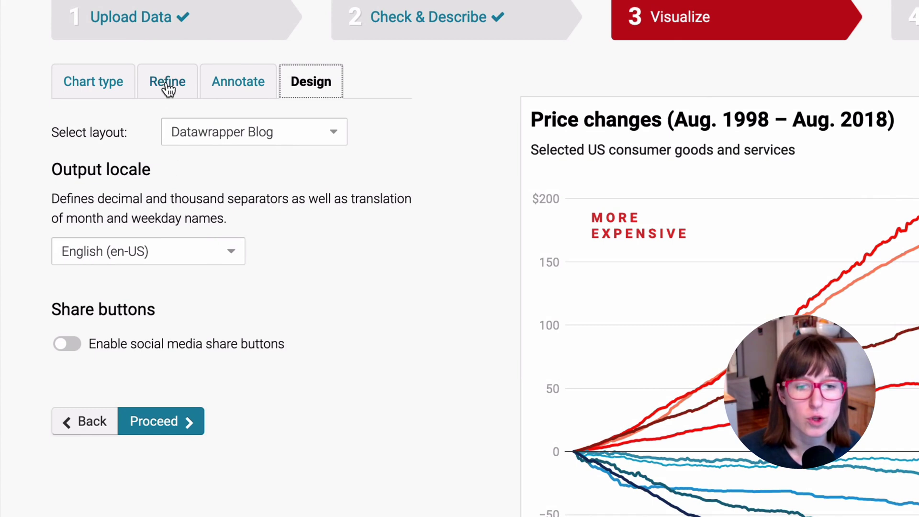
{"action": "left_click", "coordinate": [197, 253]}
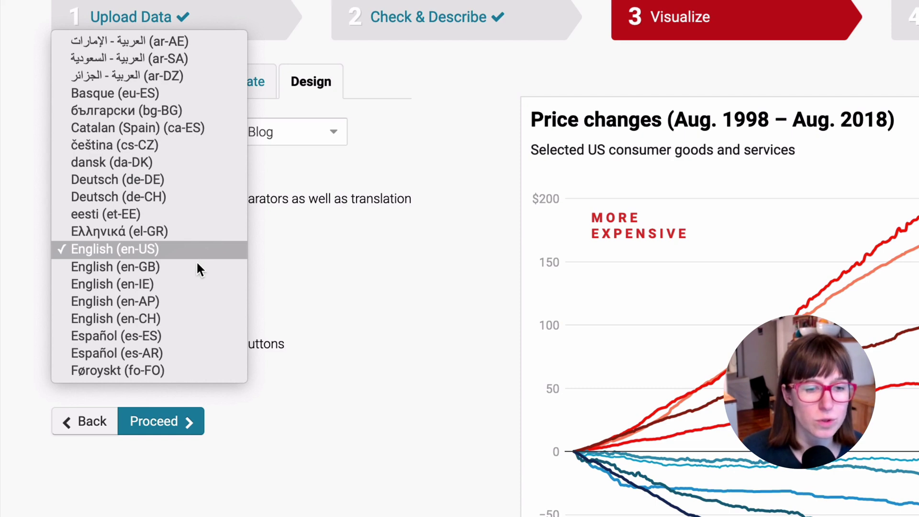
{"action": "left_click", "coordinate": [185, 269]}
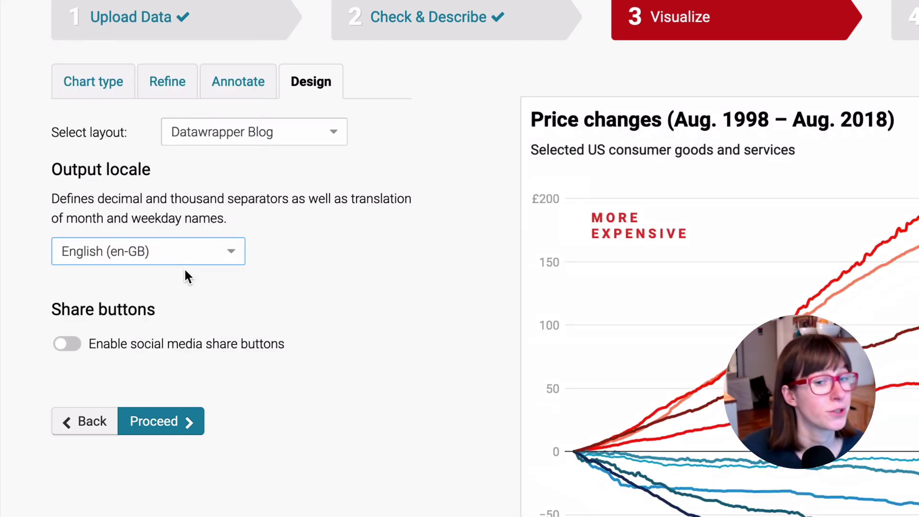
Switch the Price changes chart's output locale to Deutsch (de-DE).
{"action": "scroll", "coordinate": [184, 267], "scroll_direction": "up", "scroll_amount": 1}
{"action": "left_click", "coordinate": [175, 317]}
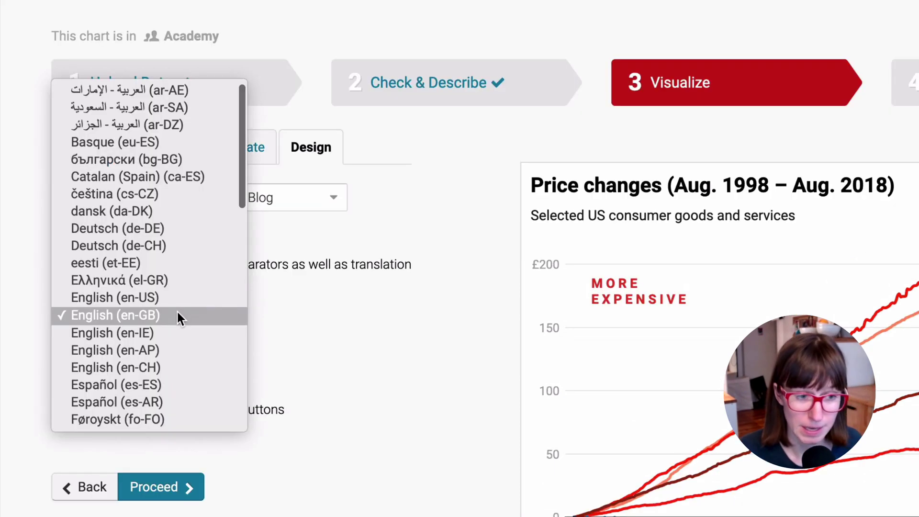
{"action": "left_click", "coordinate": [176, 221]}
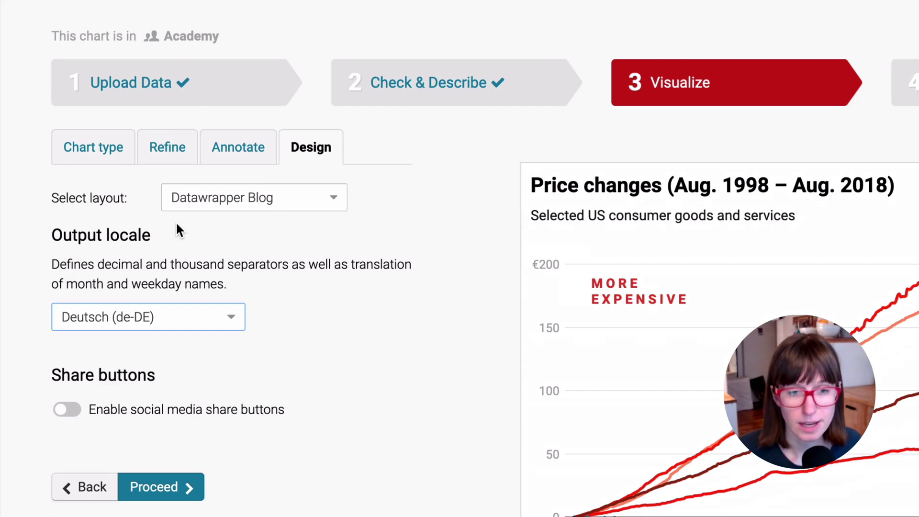
Set the chart's output locale to 日本語 (ja-JP).
{"action": "left_click", "coordinate": [201, 318]}
{"action": "scroll", "coordinate": [179, 454], "scroll_direction": "down", "scroll_amount": 4}
{"action": "scroll", "coordinate": [179, 450], "scroll_direction": "down", "scroll_amount": 5}
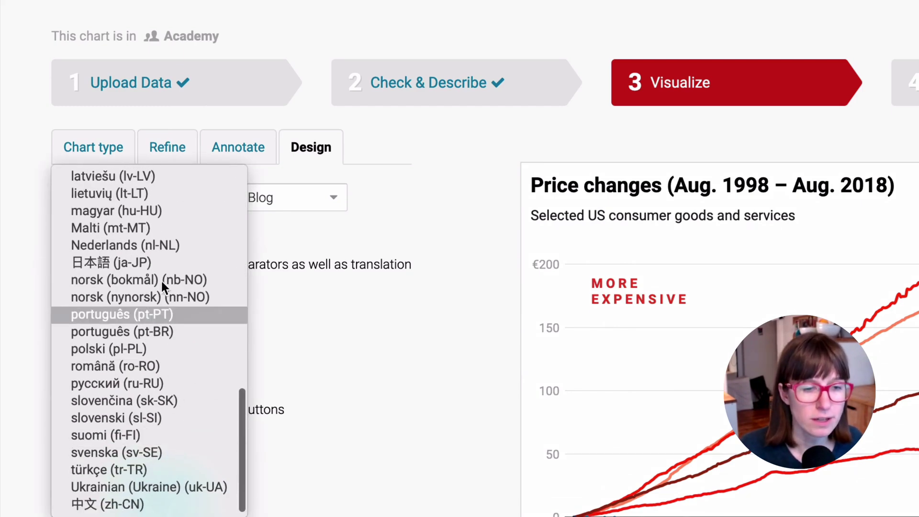
{"action": "left_click", "coordinate": [157, 259]}
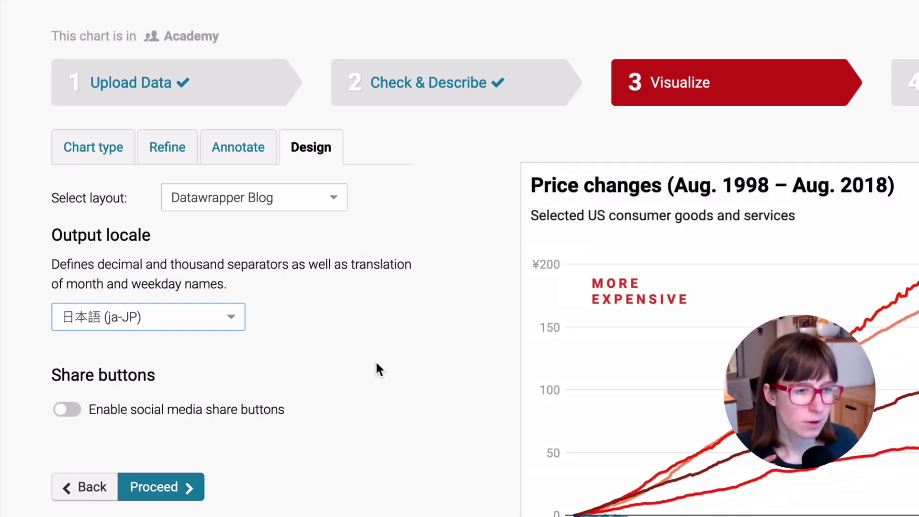
Clear the custom format $0 from the vertical axis and switch its number format to a non-custom option.
{"action": "left_click", "coordinate": [178, 148]}
{"action": "scroll", "coordinate": [371, 386], "scroll_direction": "down", "scroll_amount": 2}
{"action": "scroll", "coordinate": [368, 379], "scroll_direction": "down", "scroll_amount": 6}
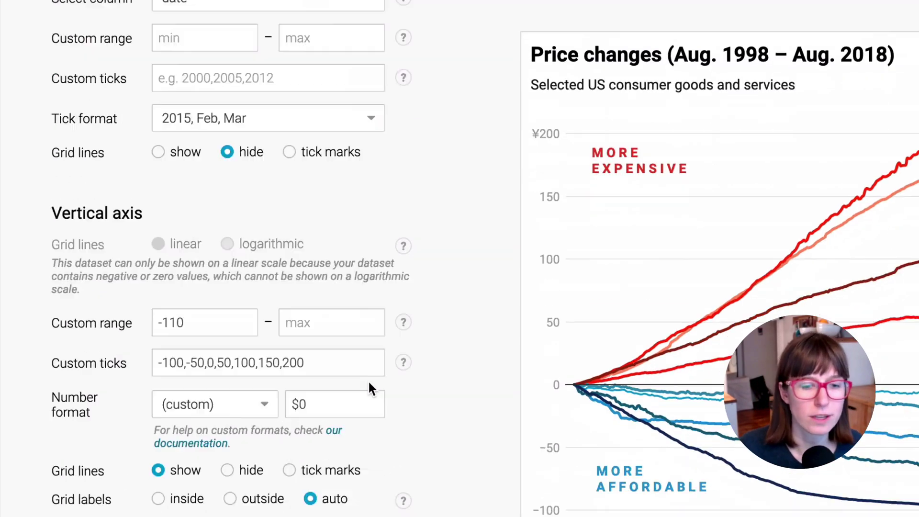
{"action": "left_click_drag", "start_coordinate": [300, 219], "coordinate": [282, 218]}
{"action": "left_click", "coordinate": [311, 218]}
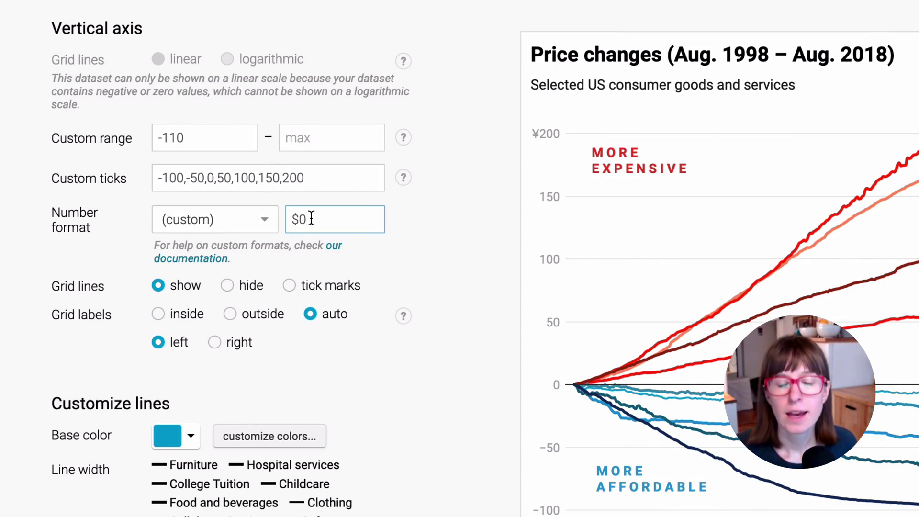
{"action": "scroll", "coordinate": [510, 294], "scroll_direction": "up", "scroll_amount": 1}
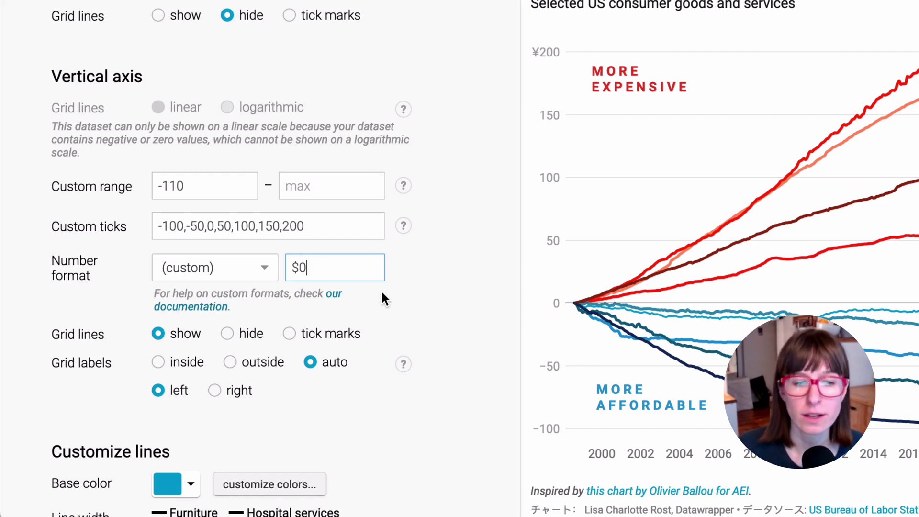
{"action": "key", "text": "BackSpace"}
{"action": "key", "text": "BackSpace"}
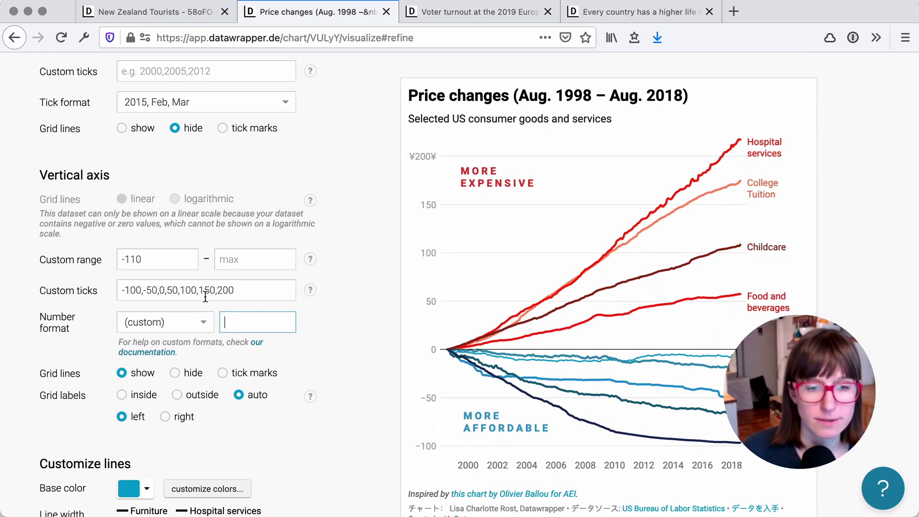
{"action": "left_click", "coordinate": [191, 318]}
{"action": "left_click", "coordinate": [162, 94]}
Open the Furniture column's properties in the Check & Describe stage.
{"action": "scroll", "coordinate": [372, 279], "scroll_direction": "up", "scroll_amount": 5}
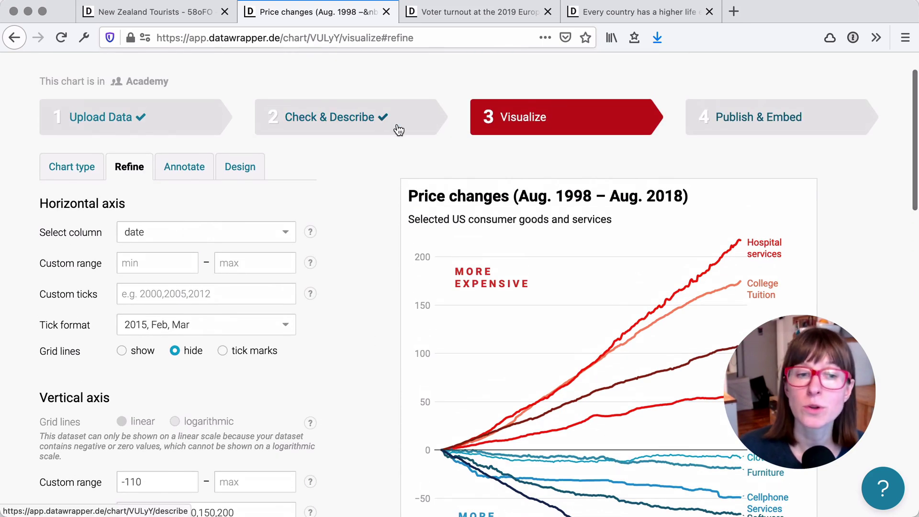
{"action": "left_click", "coordinate": [396, 129]}
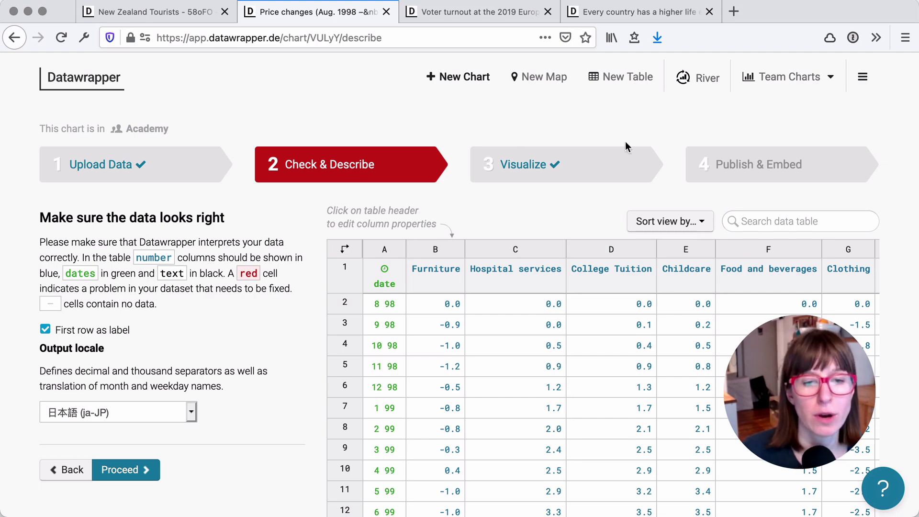
{"action": "scroll", "coordinate": [501, 211], "scroll_direction": "down", "scroll_amount": 5}
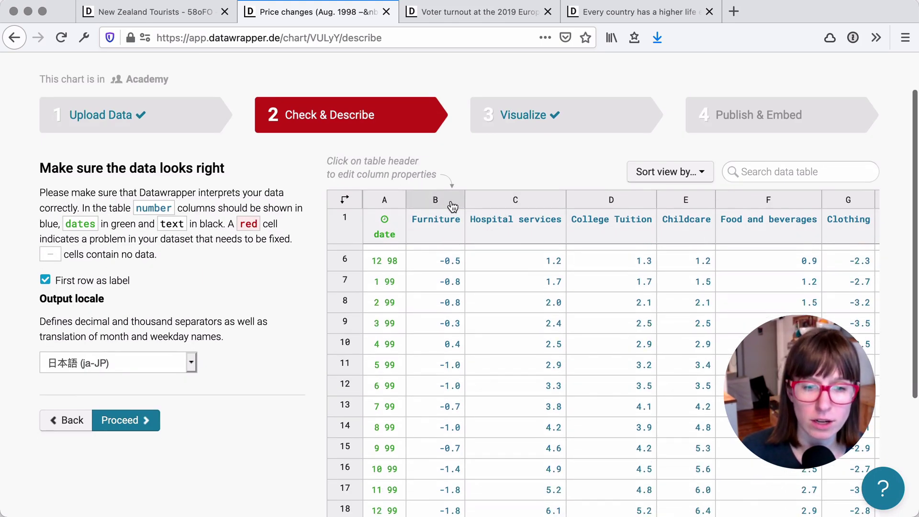
{"action": "left_click", "coordinate": [452, 206]}
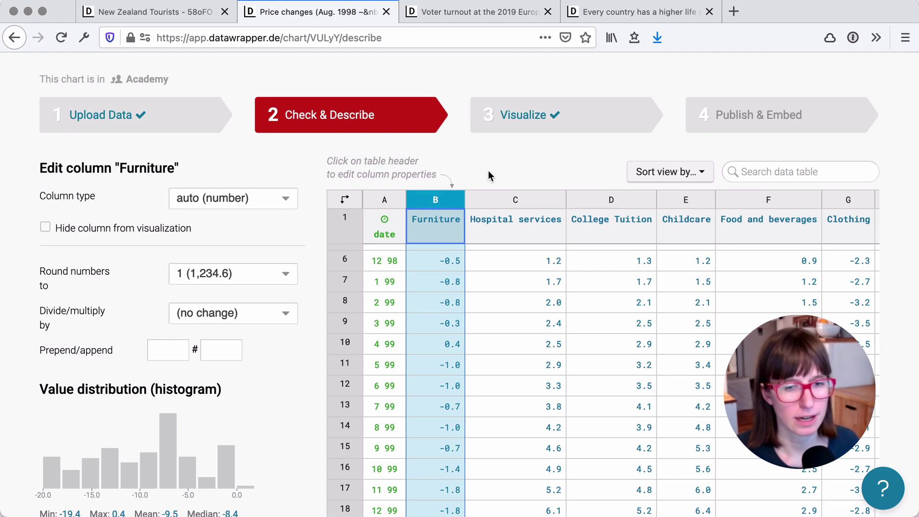
Try prepending $ to the Furniture column's values, and clear the prefix again.
{"action": "scroll", "coordinate": [488, 172], "scroll_direction": "down", "scroll_amount": 3}
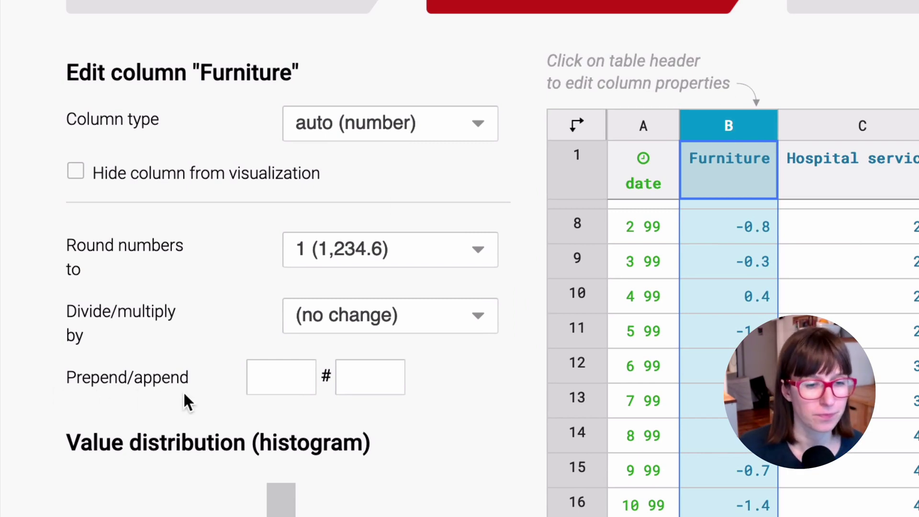
{"action": "left_click", "coordinate": [269, 372]}
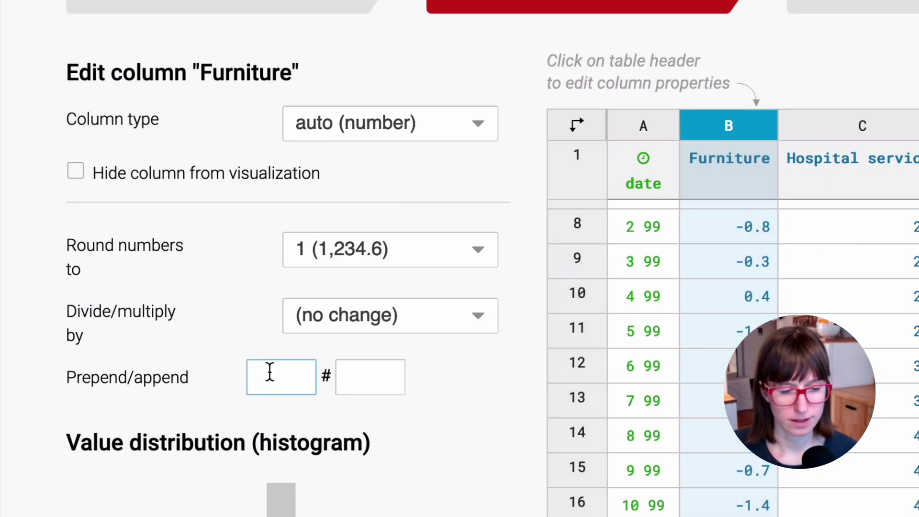
{"action": "type", "text": "$"}
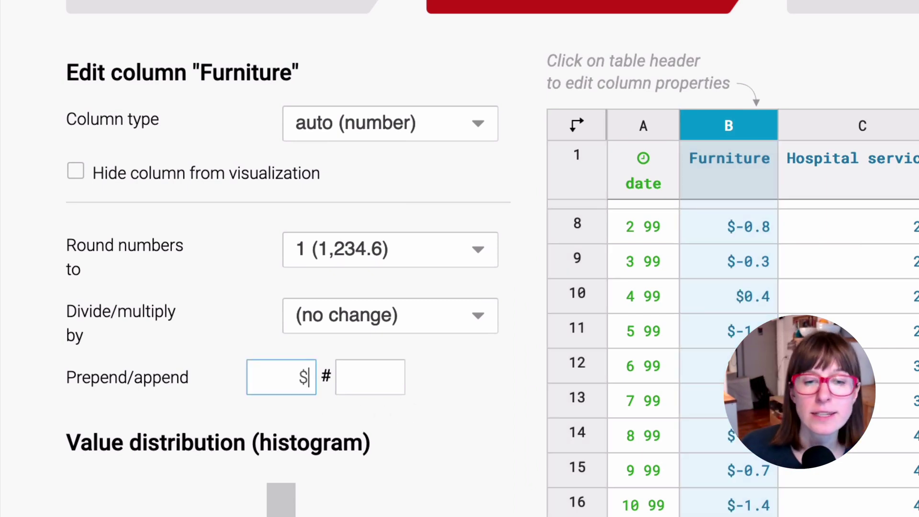
{"action": "key", "text": "BackSpace"}
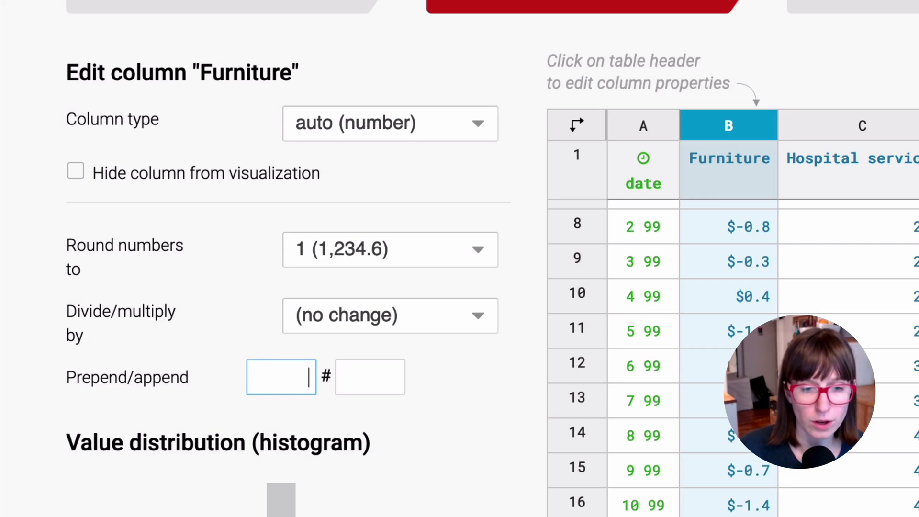
Append USD with a leading space to the Furniture column's values.
{"action": "left_click", "coordinate": [375, 383]}
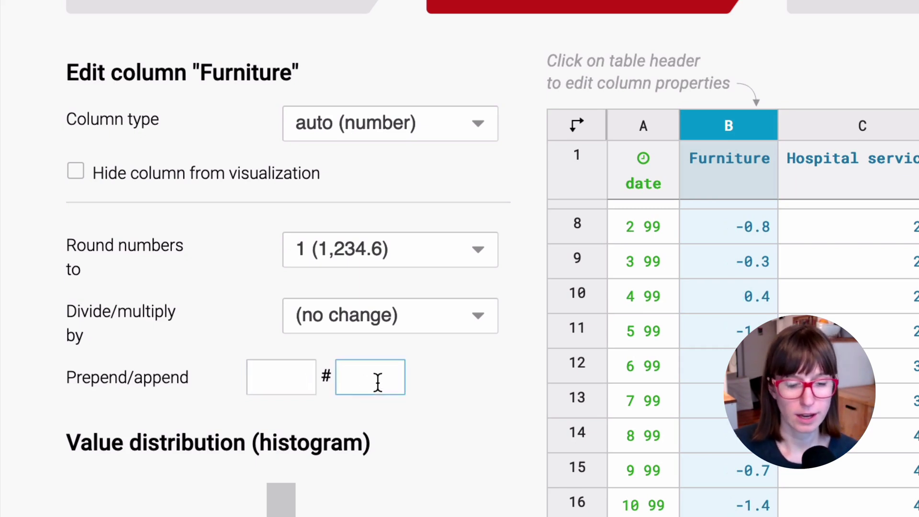
{"action": "type", "text": "USD"}
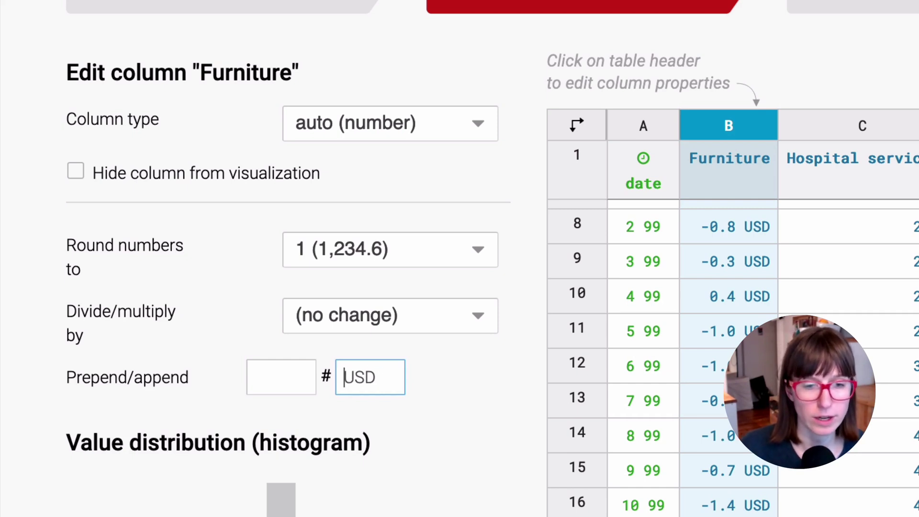
{"action": "key", "text": "BackSpace"}
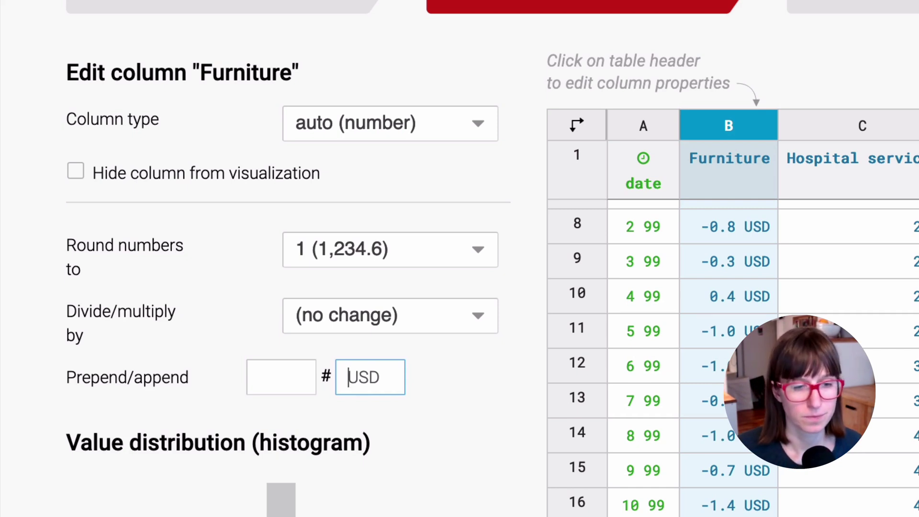
Try the unit sqm as the Furniture column's suffix, followed by km/h.
{"action": "double_click", "coordinate": [352, 368]}
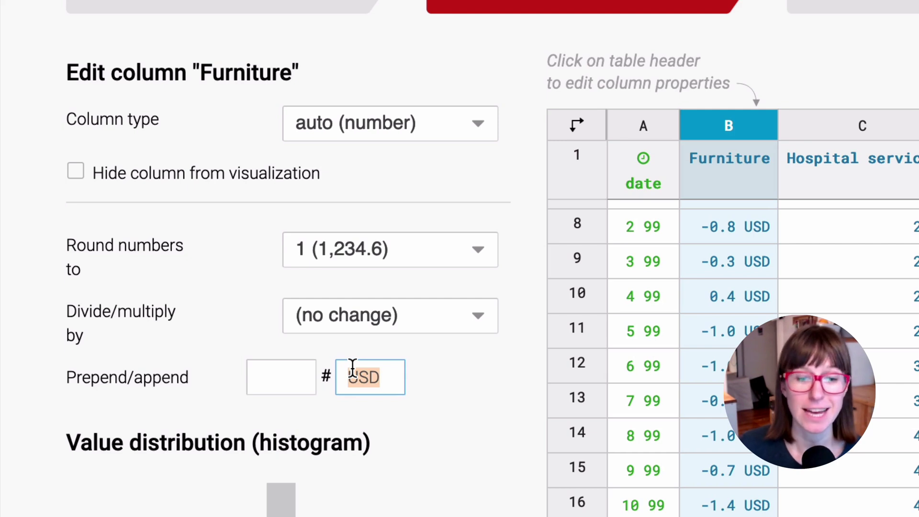
{"action": "type", "text": "sqm"}
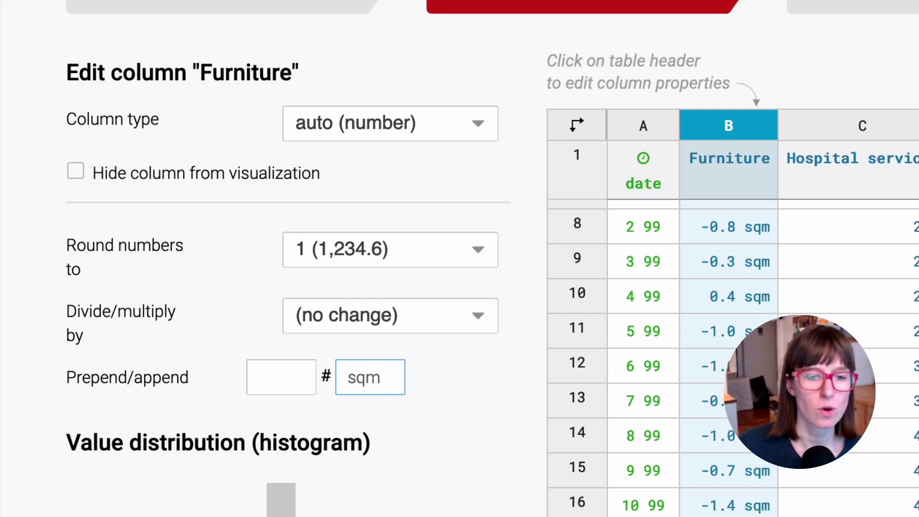
{"action": "key", "text": "BackSpace"}
{"action": "key", "text": "BackSpace"}
{"action": "key", "text": "BackSpace"}
{"action": "type", "text": "km/h"}
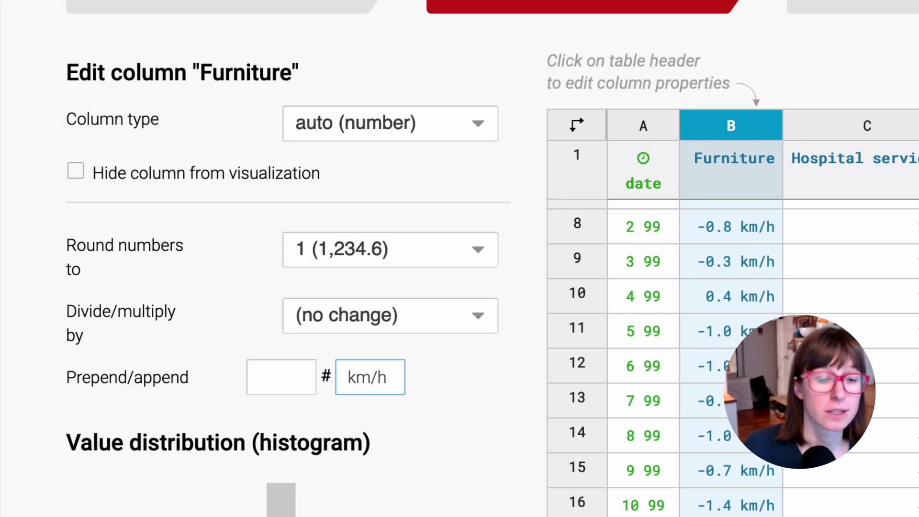
Replace the Furniture column's km/h suffix with USD and return to the Visualize stage.
{"action": "key", "text": "BackSpace"}
{"action": "key", "text": "BackSpace"}
{"action": "key", "text": "BackSpace"}
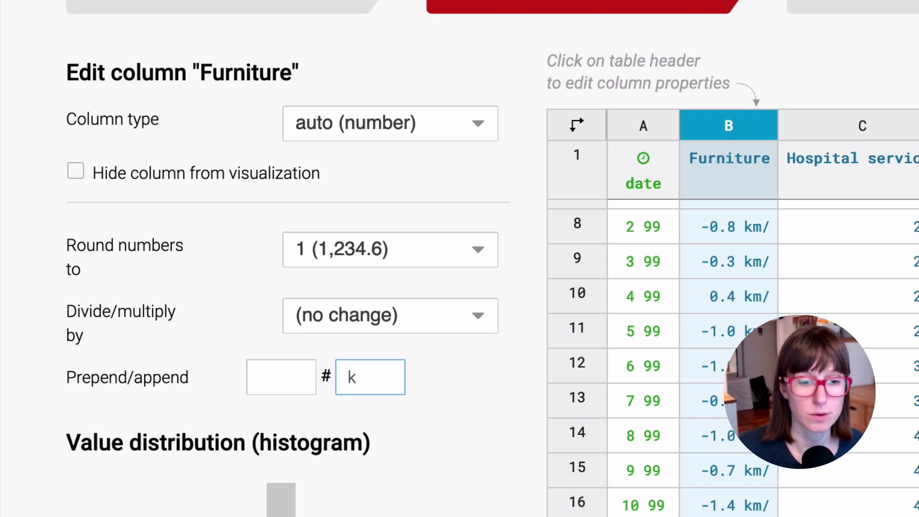
{"action": "key", "text": "BackSpace"}
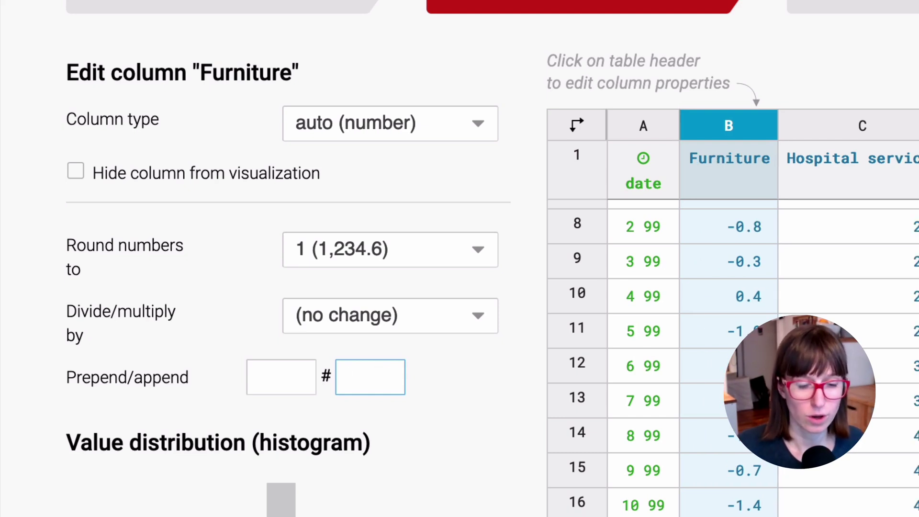
{"action": "type", "text": "USD"}
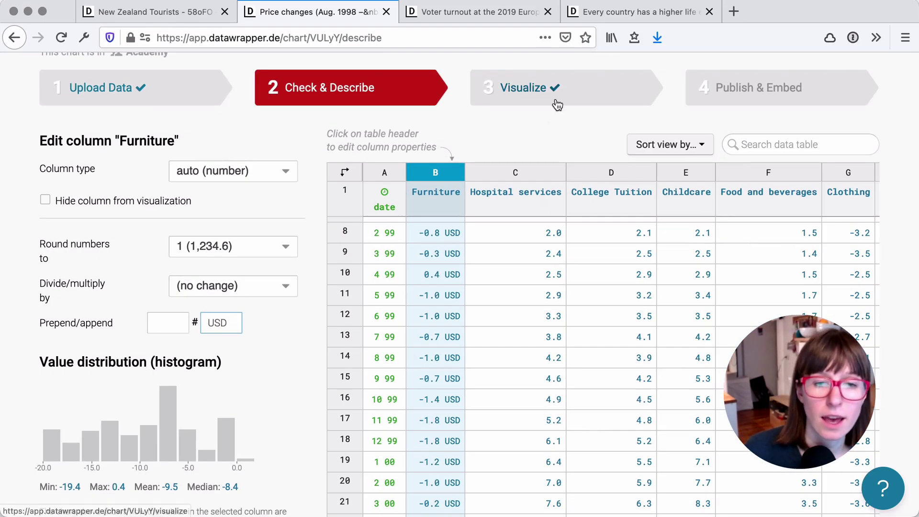
{"action": "left_click", "coordinate": [592, 99]}
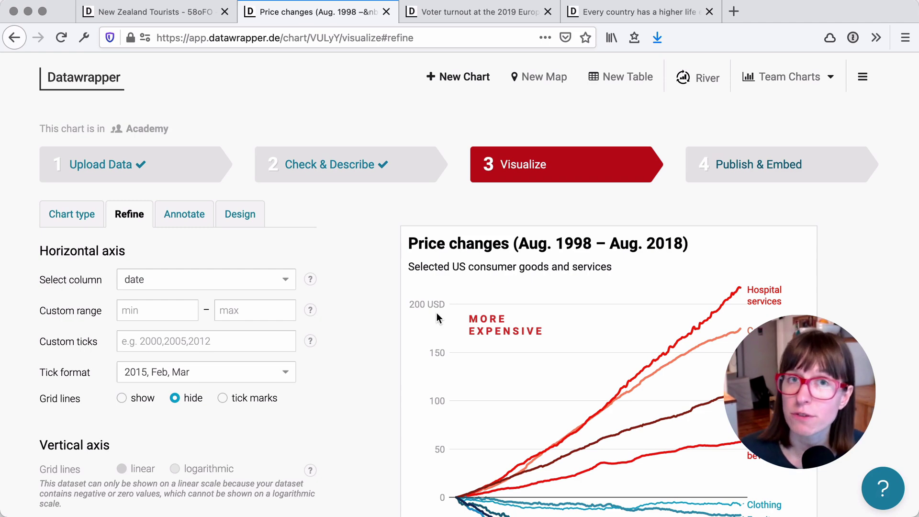
In the Voter turnout table, try the format 0.0% for the Turnout 2019 column, and set it to 0.[00]%.
{"action": "left_click", "coordinate": [485, 12]}
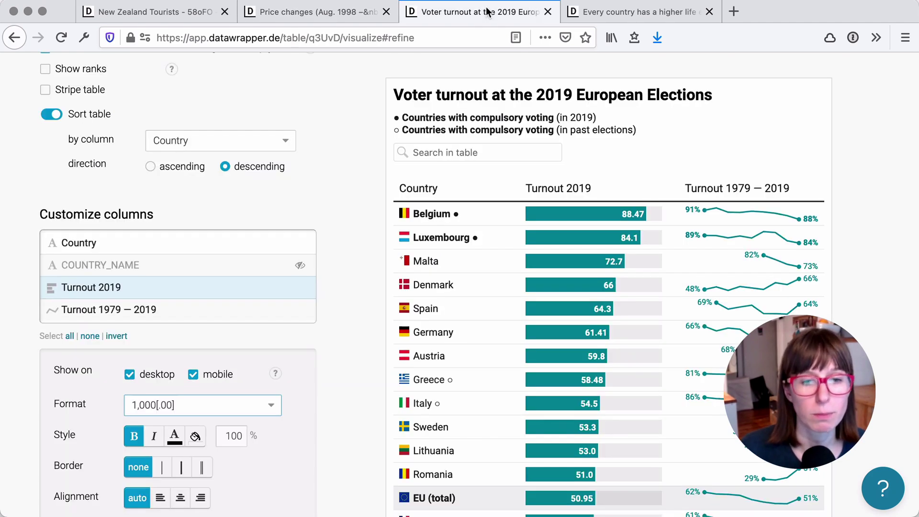
{"action": "scroll", "coordinate": [344, 311], "scroll_direction": "down", "scroll_amount": 4}
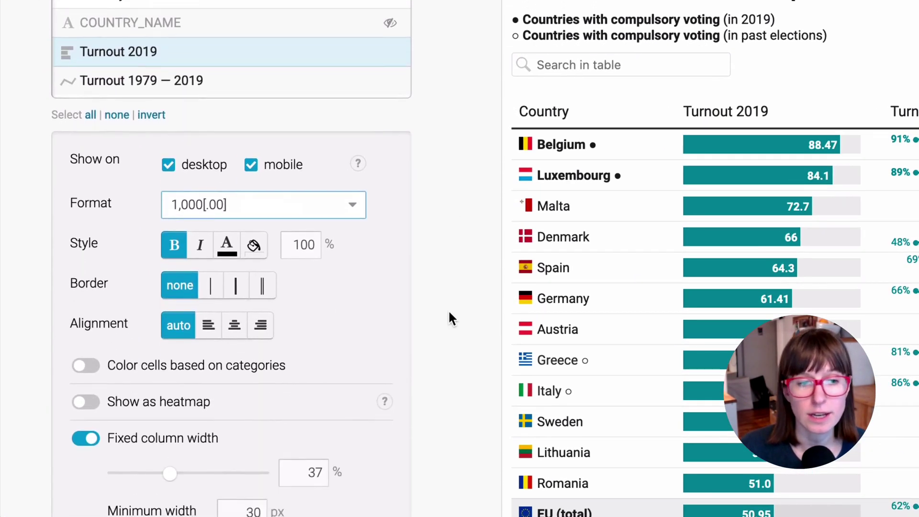
{"action": "scroll", "coordinate": [448, 309], "scroll_direction": "down", "scroll_amount": 1}
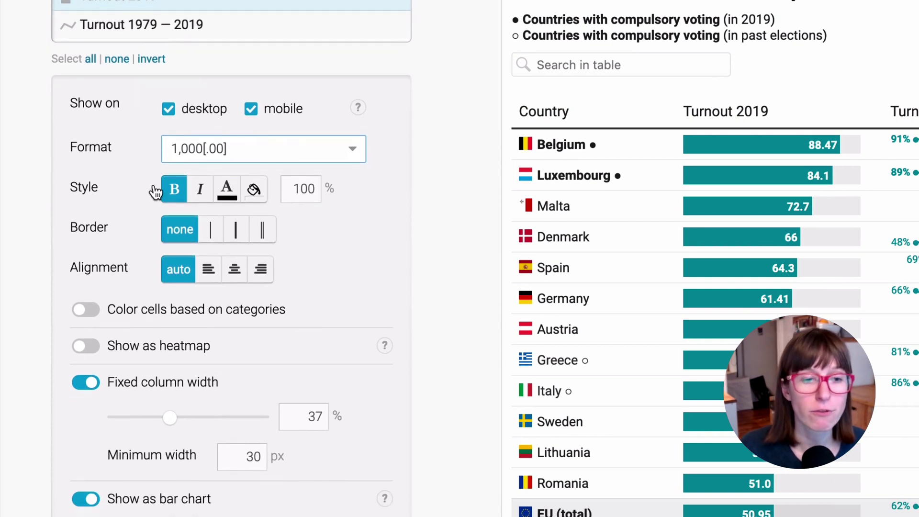
{"action": "left_click", "coordinate": [244, 159]}
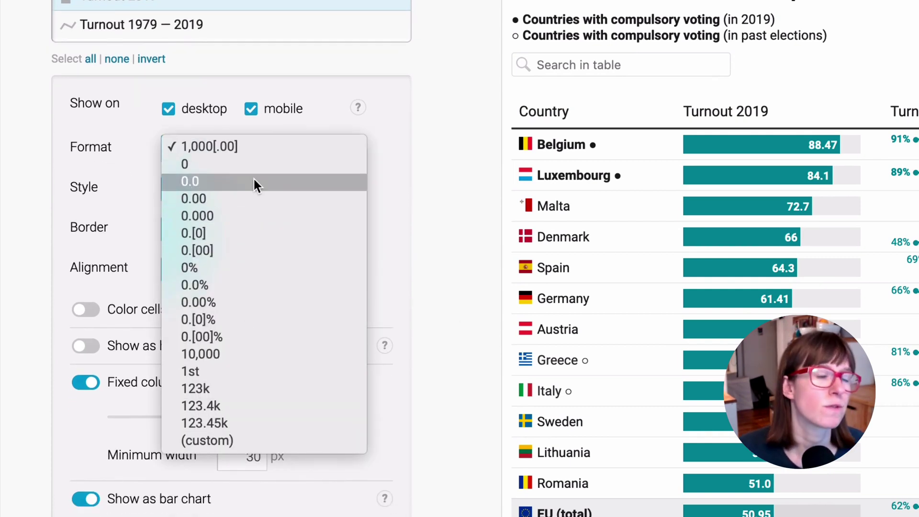
{"action": "left_click", "coordinate": [266, 285]}
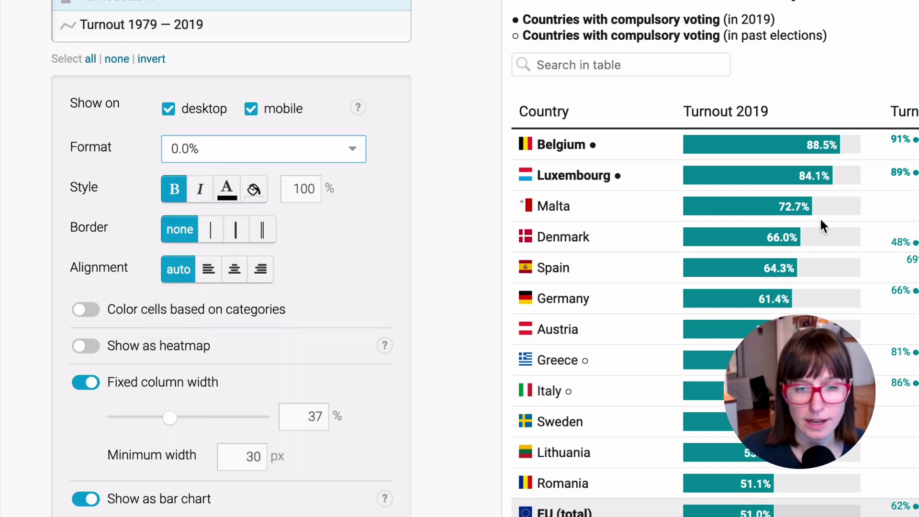
{"action": "left_click", "coordinate": [261, 153]}
{"action": "left_click", "coordinate": [257, 199]}
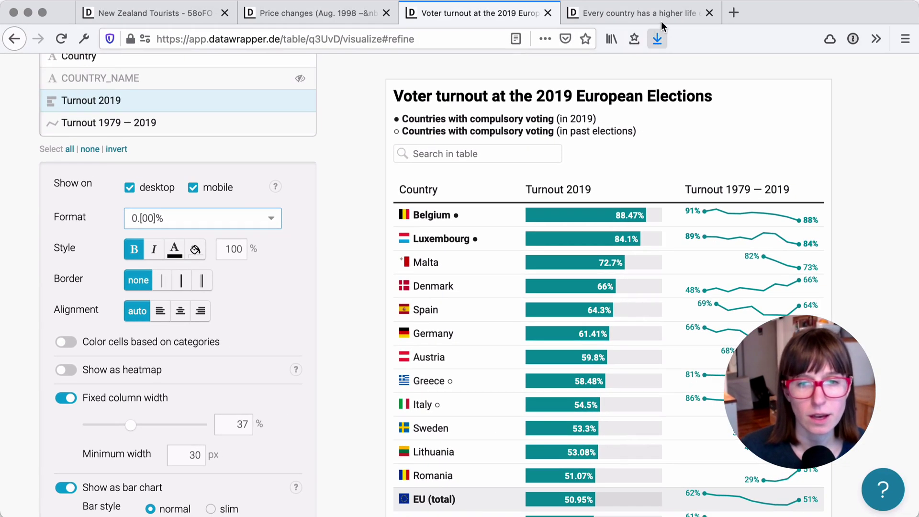
In the life expectancy chart's tooltip, insert the gdp column with the format 0.0 after "GDP per capita:" and preview it on data points.
{"action": "left_click", "coordinate": [663, 21]}
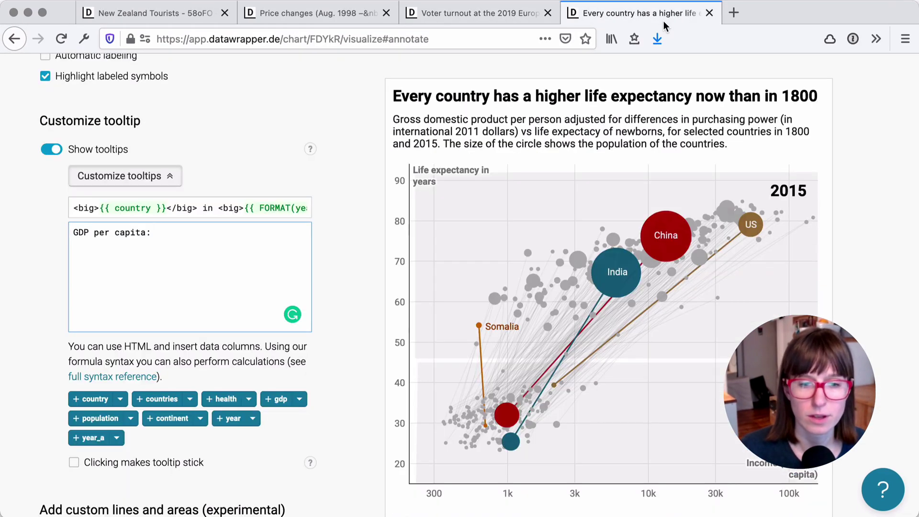
{"action": "left_click", "coordinate": [174, 232]}
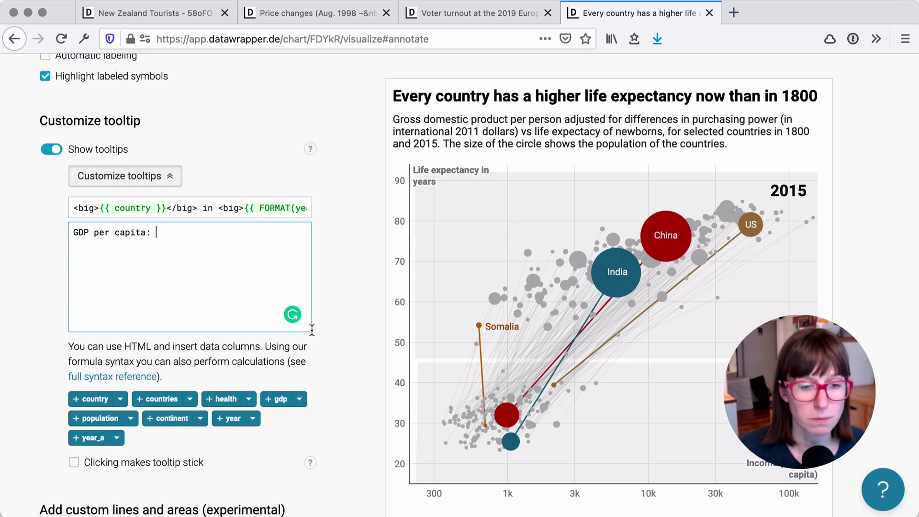
{"action": "scroll", "coordinate": [311, 329], "scroll_direction": "down", "scroll_amount": 1}
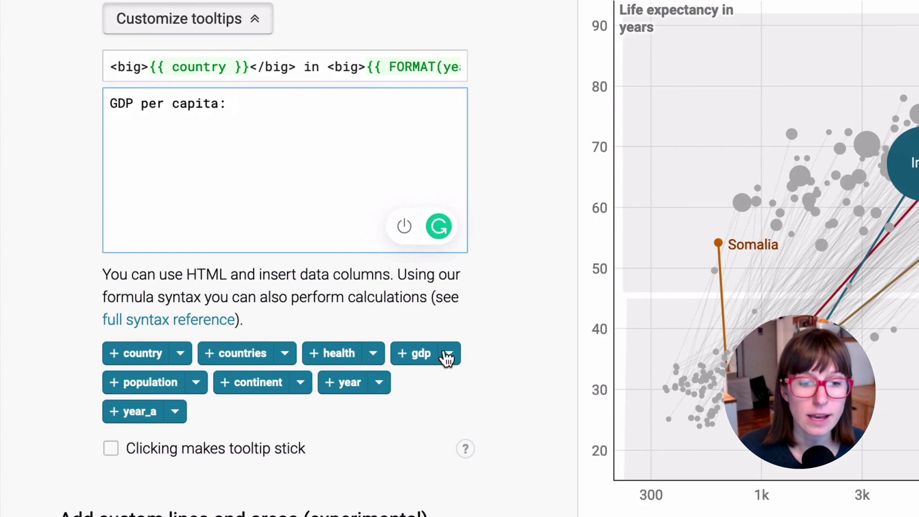
{"action": "left_click", "coordinate": [450, 355]}
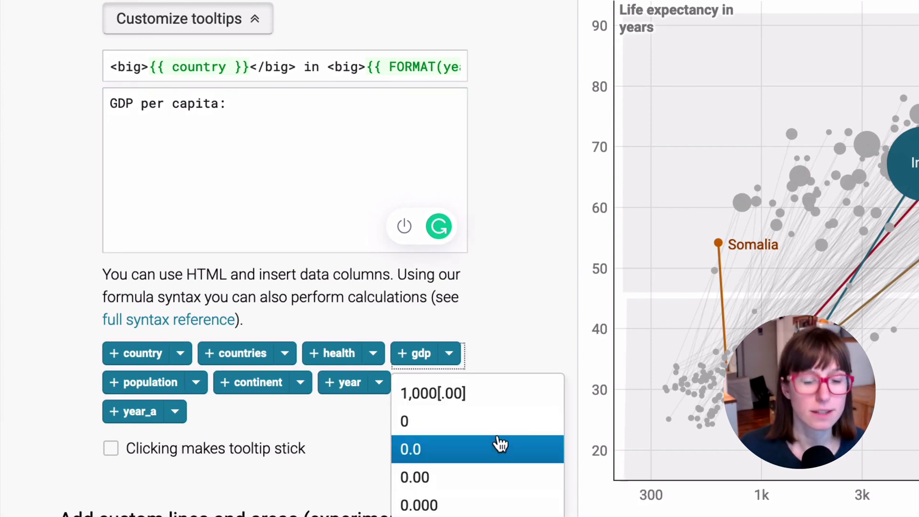
{"action": "left_click", "coordinate": [498, 446]}
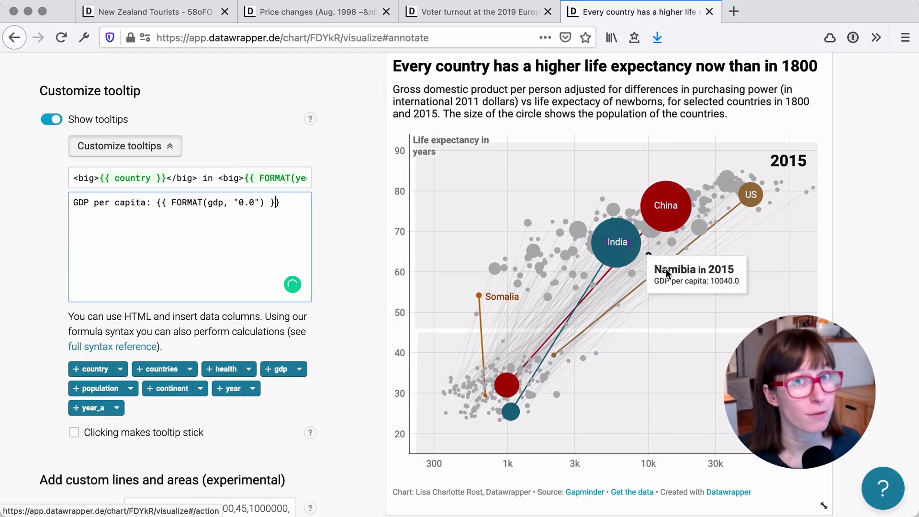
{"action": "mouse_move", "coordinate": [749, 249]}
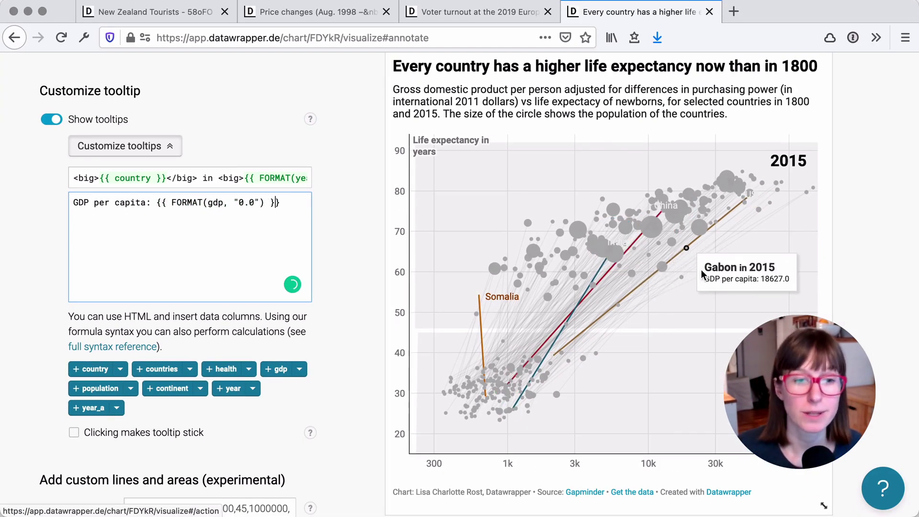